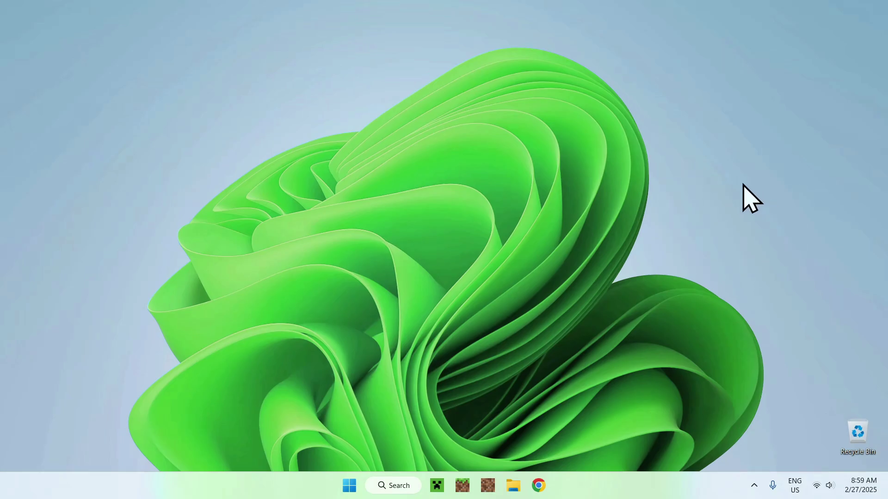
Open Chrome, search Google for "Modrinth" and open the Modrinth website.
left_click(539, 485)
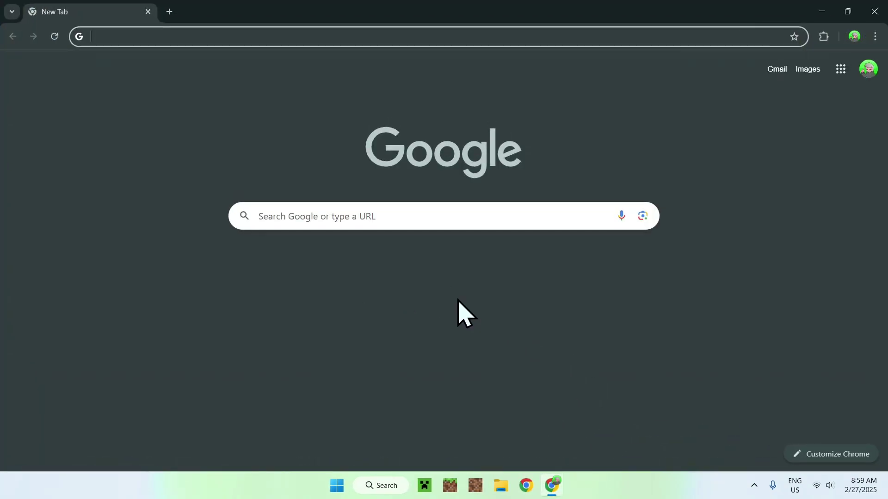
left_click(429, 216)
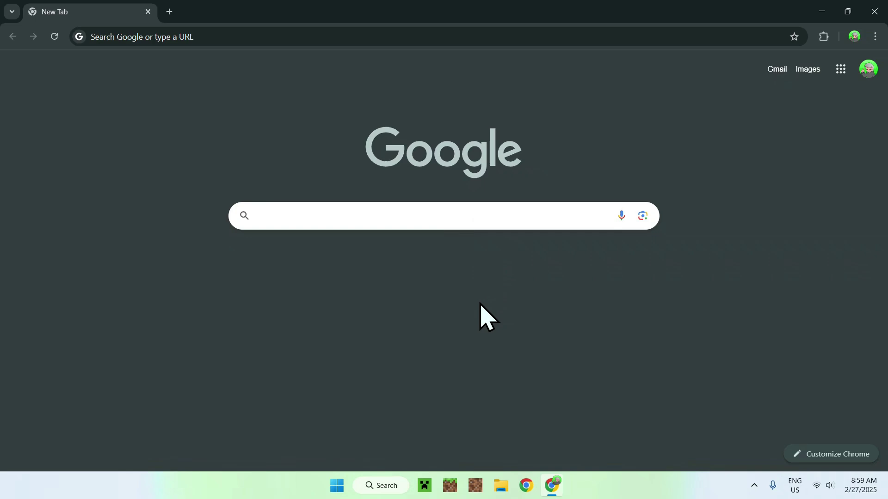
type("Modr")
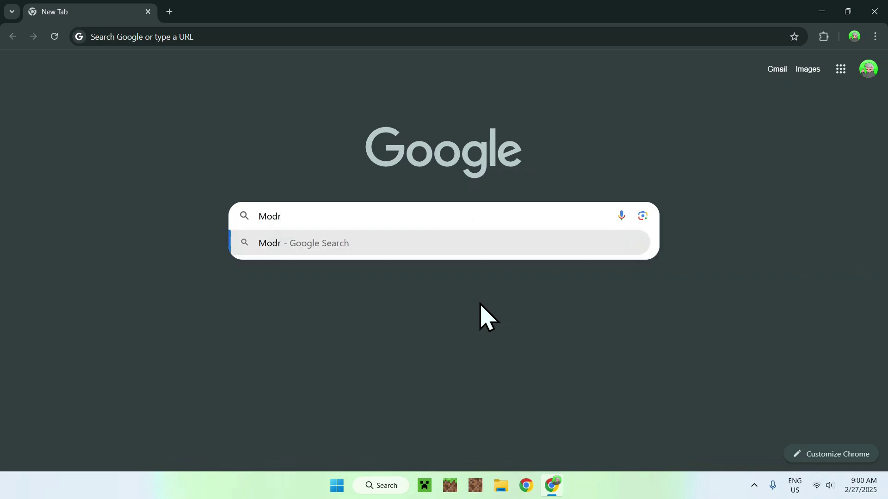
type("inth")
key("Return")
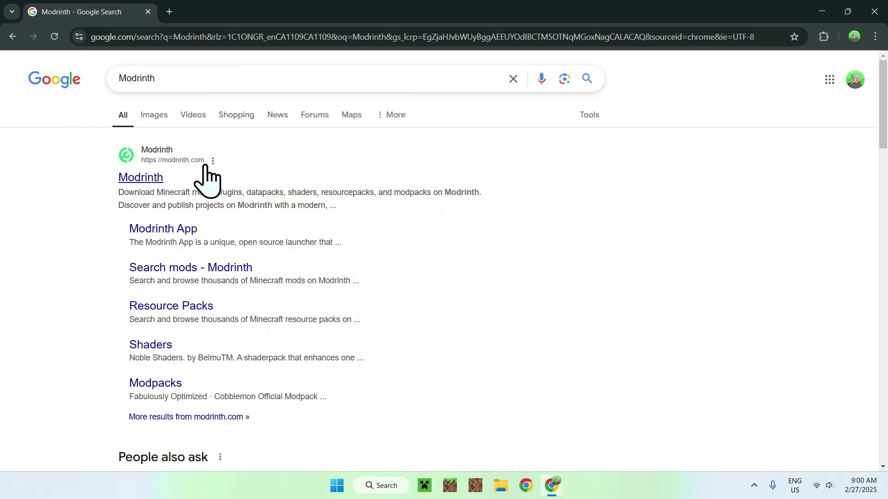
left_click(139, 178)
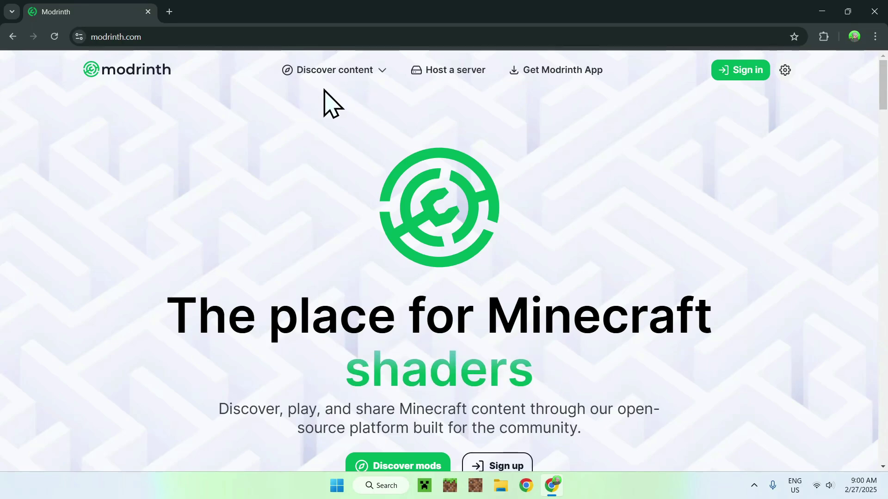
Search Modrinth's mods for "Alex's Mobs" and open that mod's page.
left_click(334, 77)
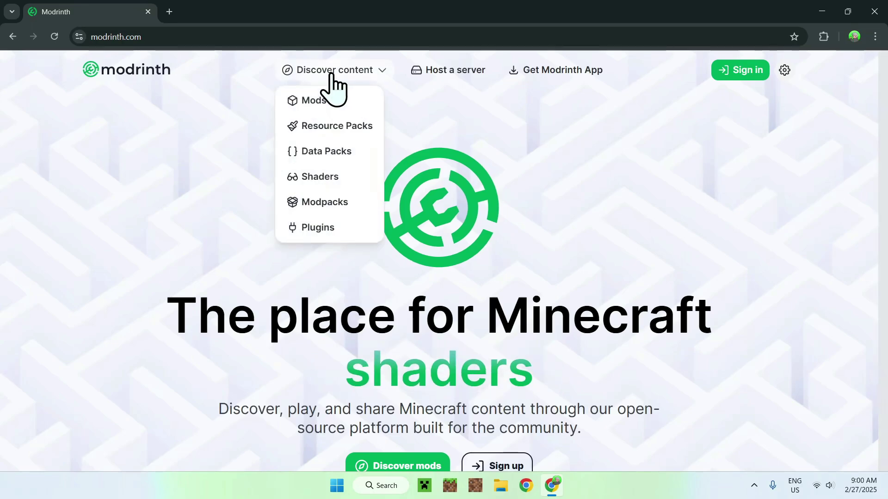
left_click(352, 101)
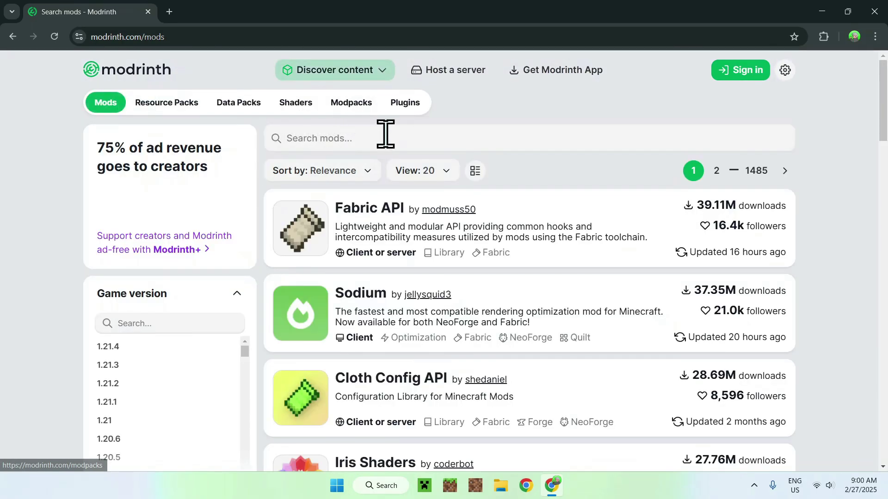
left_click(386, 137)
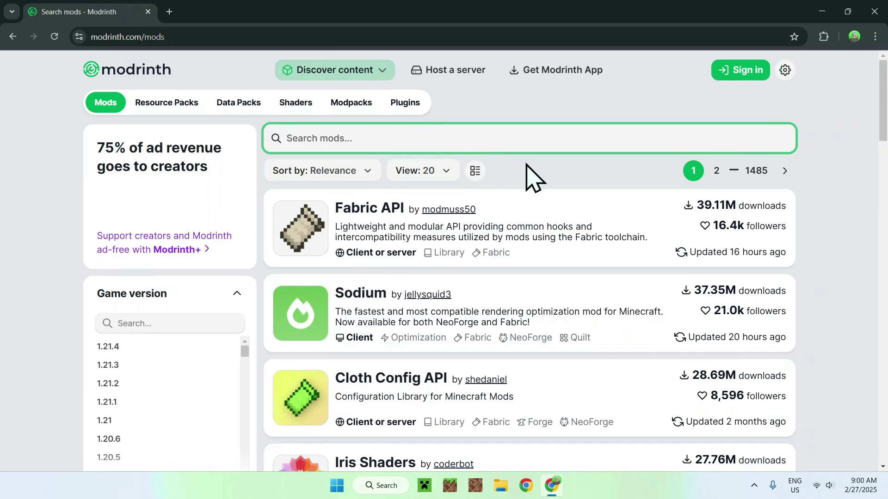
type("Alex's Mobs")
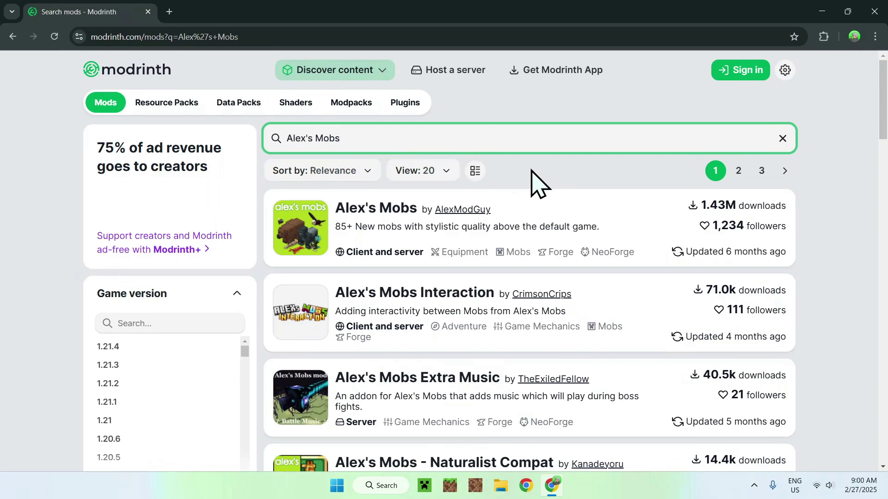
left_click(378, 210)
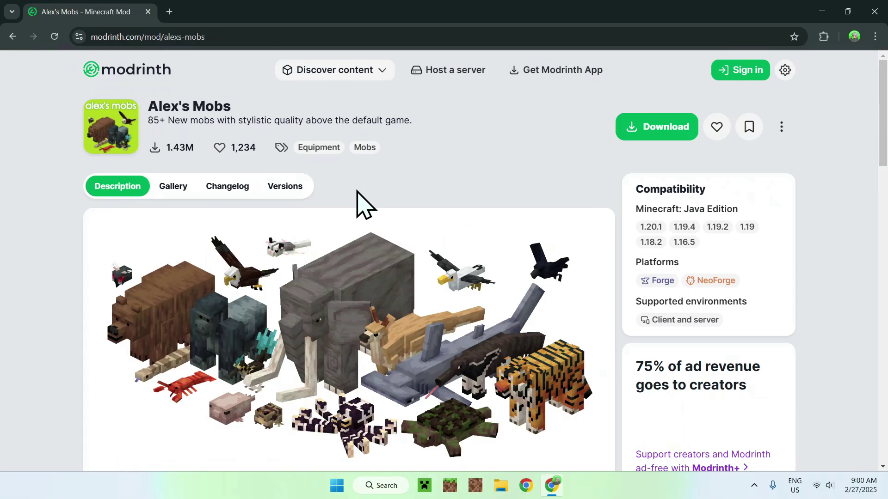
Filter the Alex's Mobs versions to game version 1.20.1 and download version 1.22.9.
left_click(300, 184)
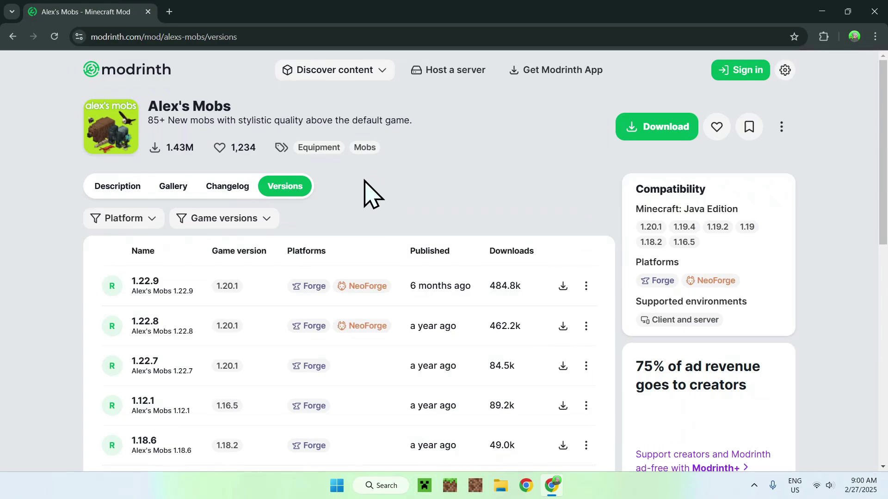
left_click(252, 220)
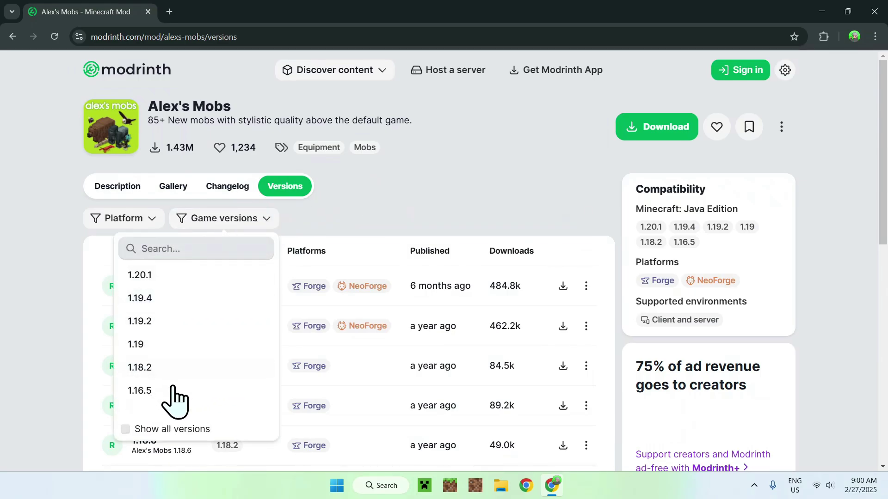
left_click(184, 278)
left_click(396, 213)
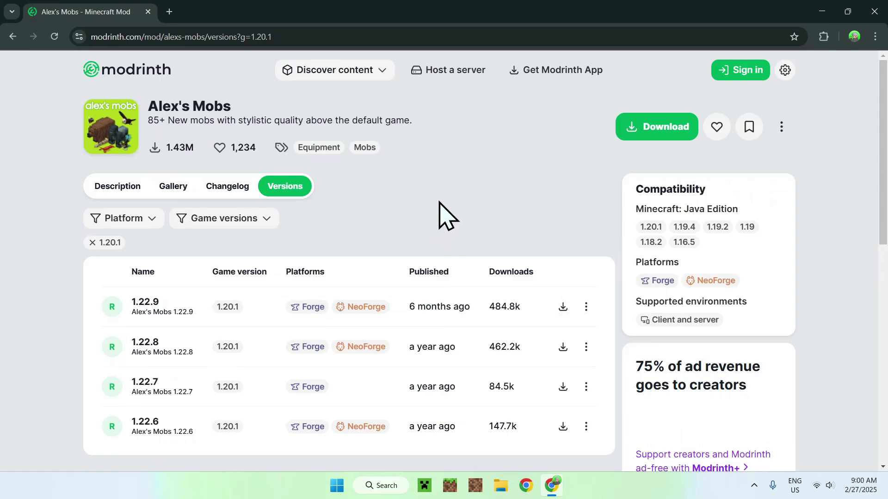
left_click(564, 305)
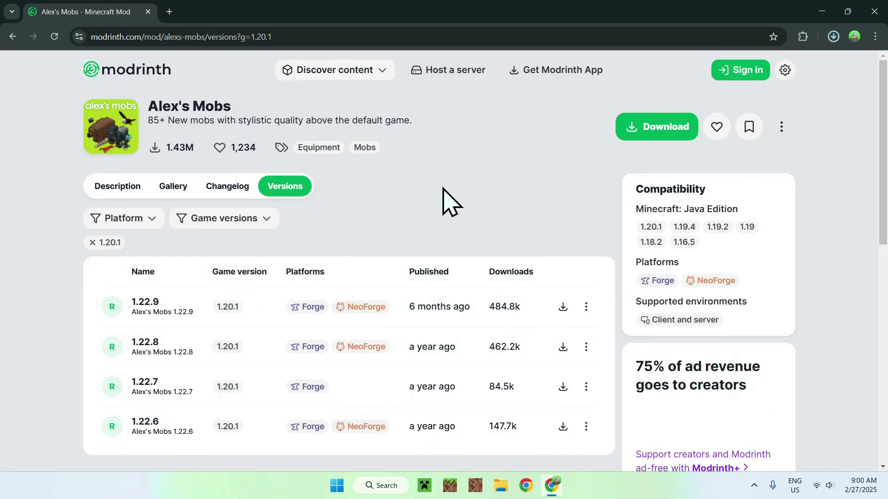
Open the details of Alex's Mobs 1.22.9 and go to its required dependency, Citadel.
left_click(153, 302)
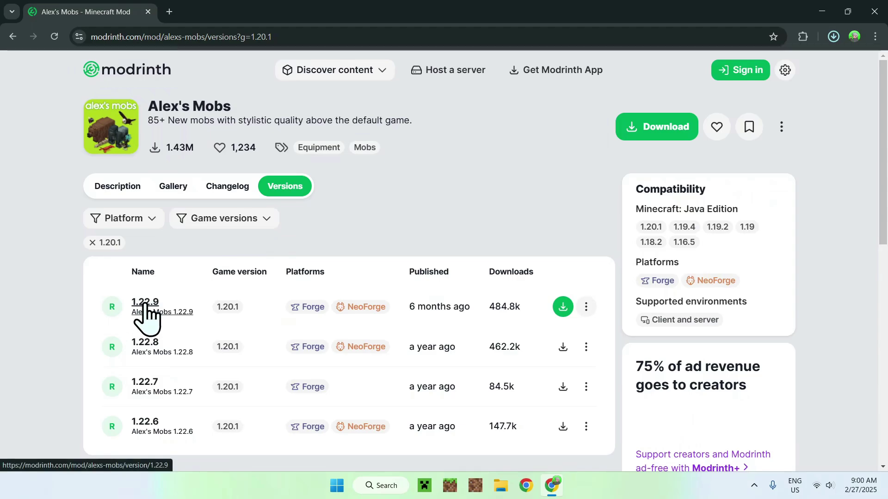
scroll(49, 300, "down", 20)
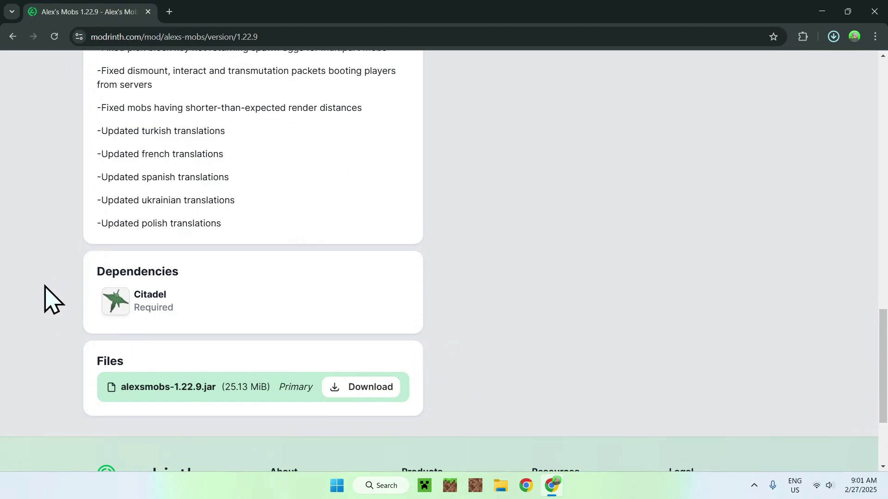
left_click(227, 301)
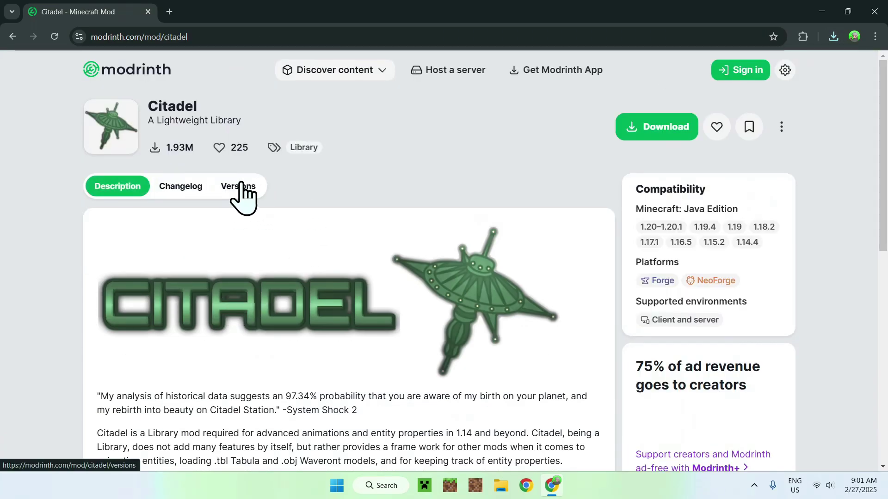
Filter the Citadel versions to game version 1.20.1 and download version 2.6.1.
left_click(252, 190)
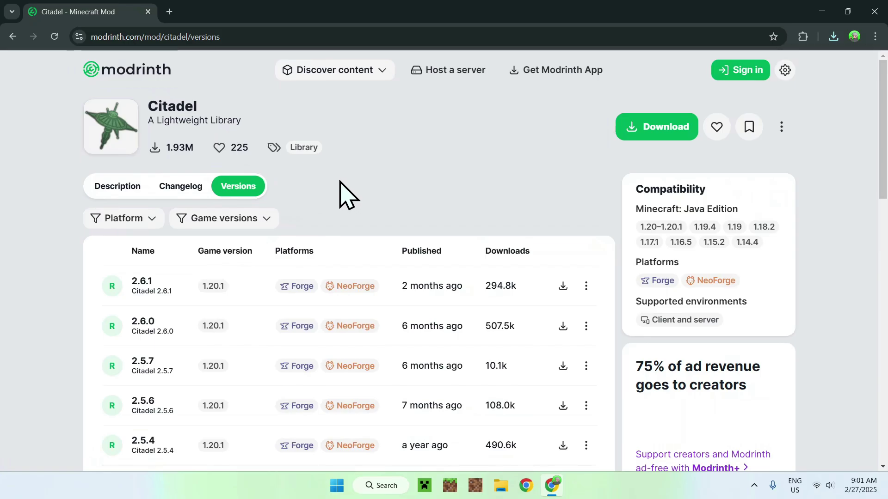
left_click(238, 219)
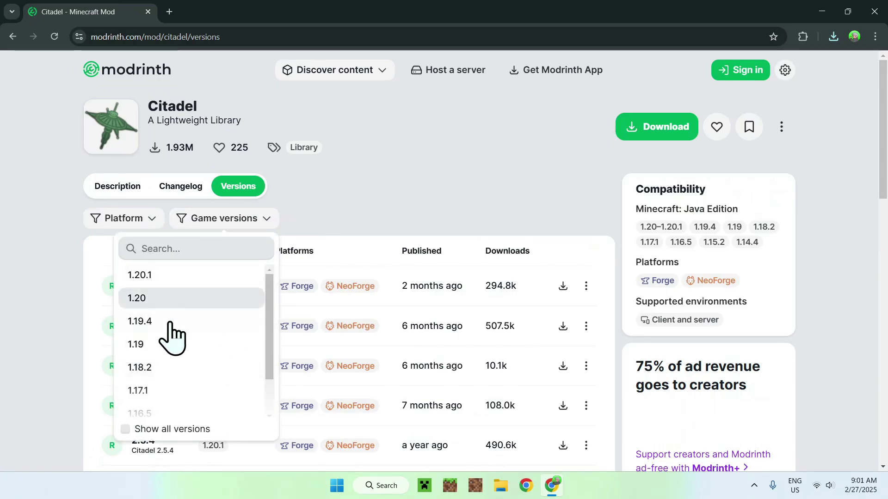
left_click(204, 277)
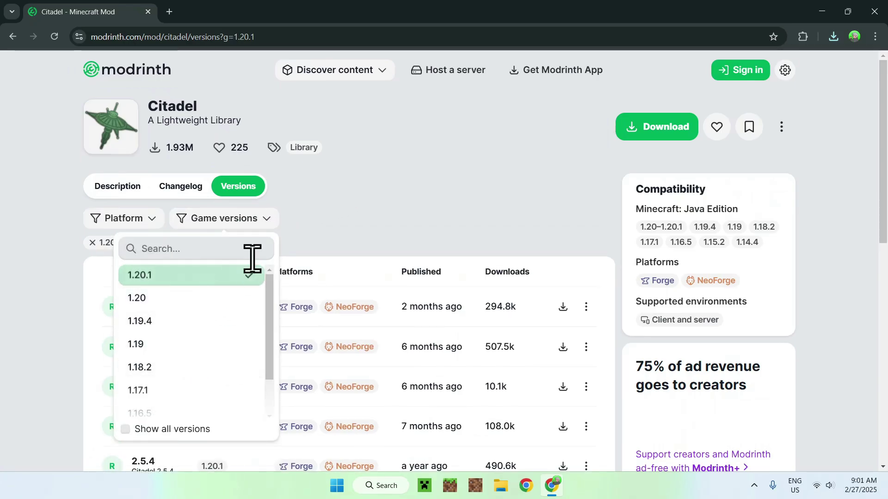
left_click(363, 220)
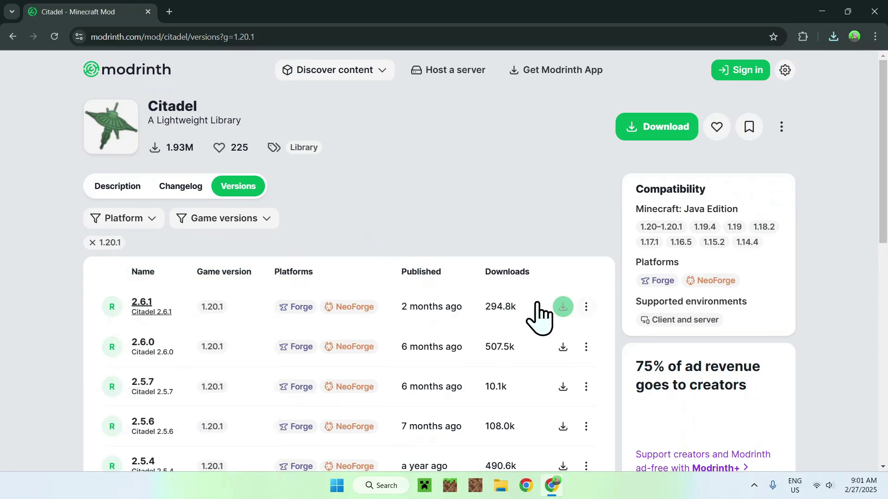
left_click(564, 308)
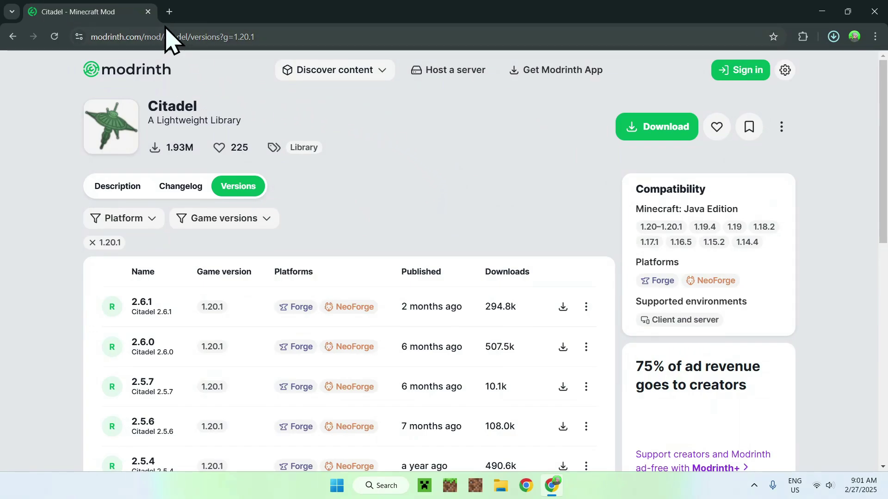
Search Google for "Forge Minecraft" in a new browser tab and open the Forge Files downloads page.
left_click(169, 12)
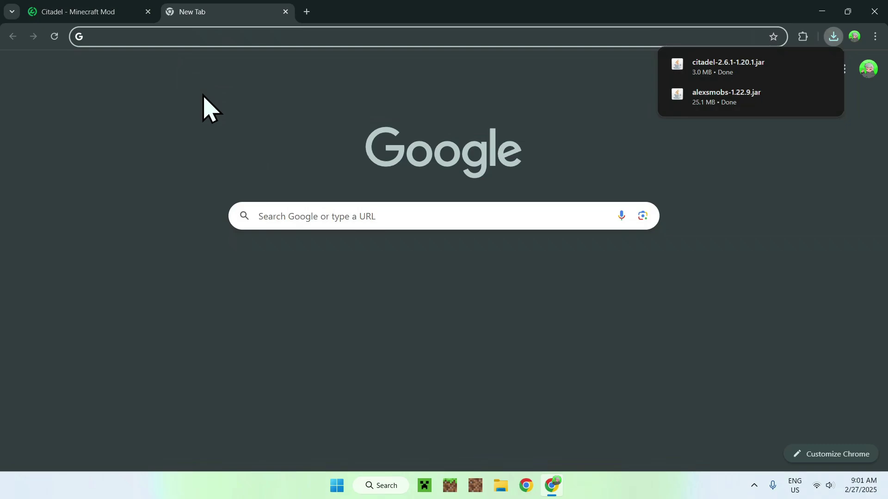
left_click(265, 222)
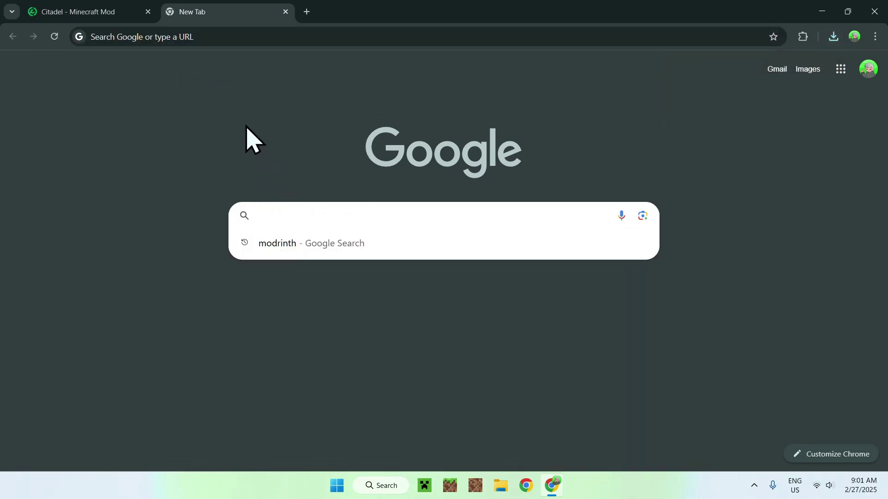
type("Forge Minecraft")
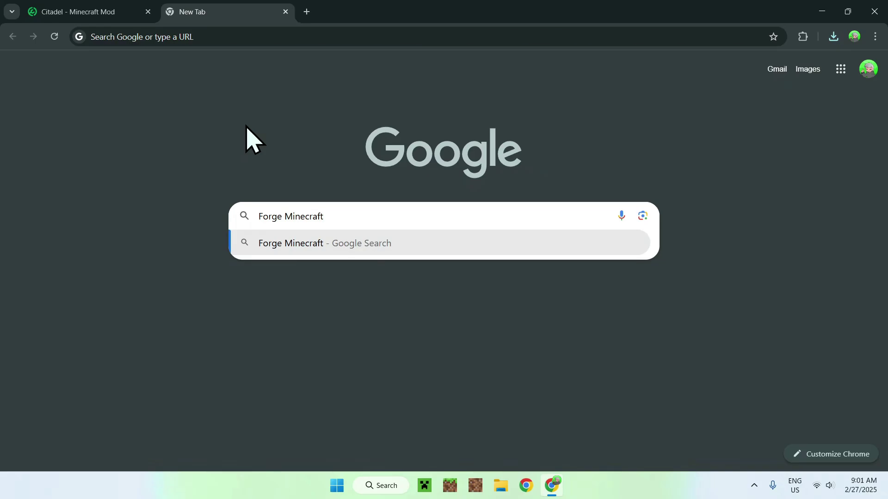
key("Return")
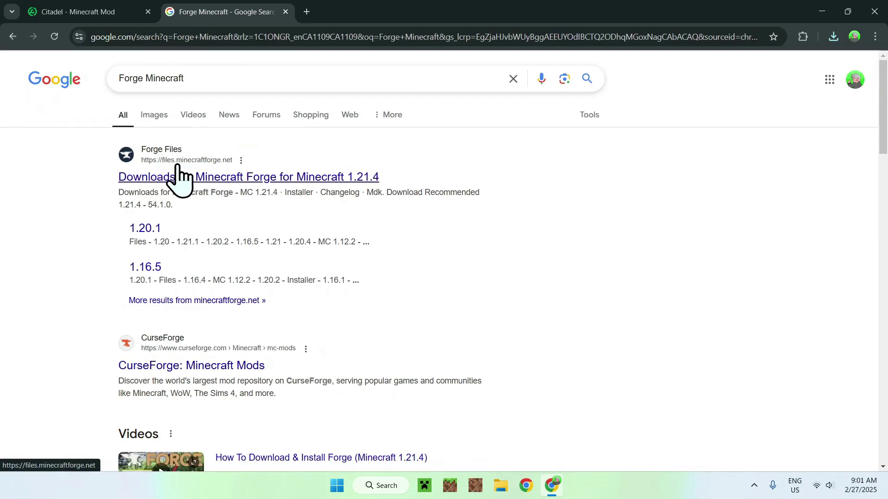
left_click(204, 180)
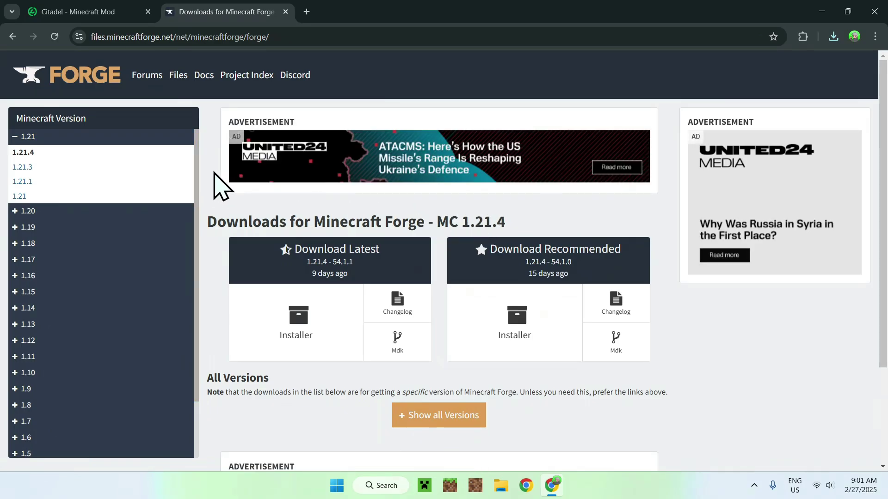
Download the Forge installer for Minecraft 1.20.1, skipping the advertisement page.
left_click(147, 212)
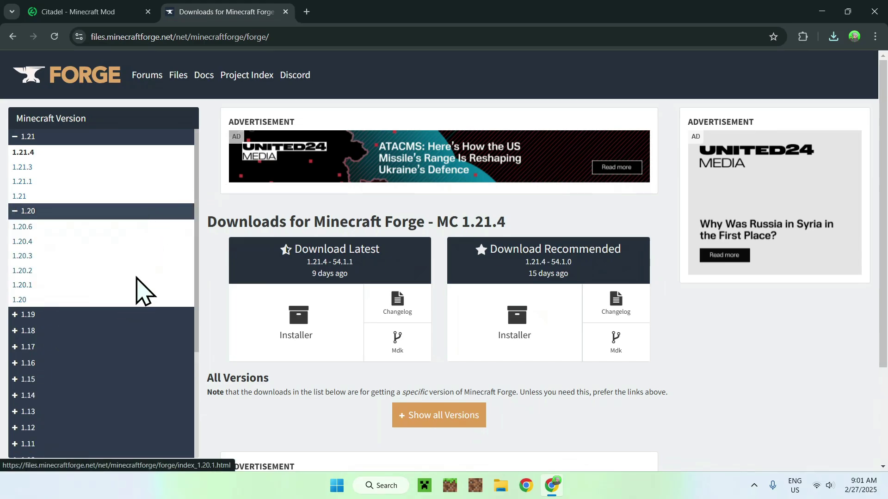
left_click(82, 285)
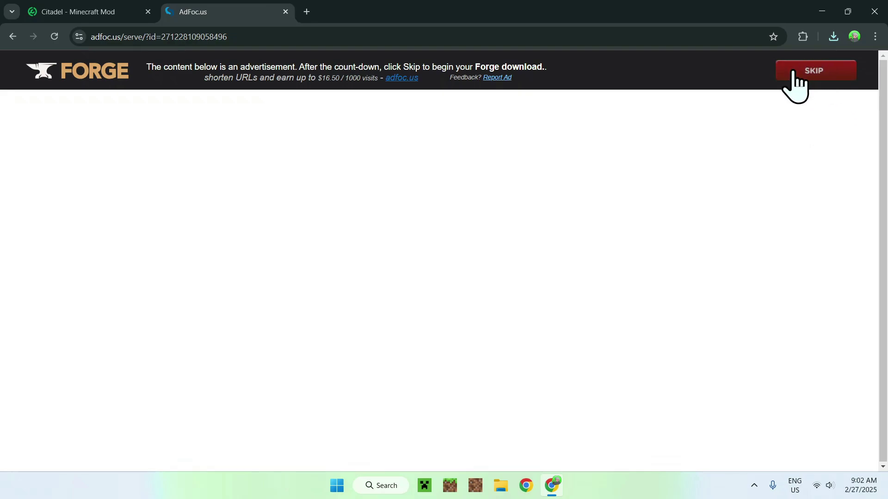
left_click(815, 72)
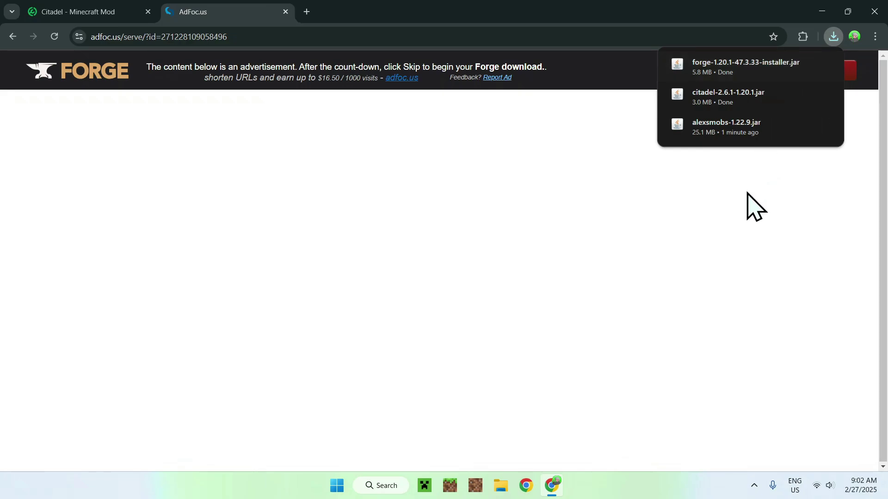
Search Google for "JDK 23" in a new browser tab and open Oracle's Java Downloads page, accepting all cookies.
left_click(307, 12)
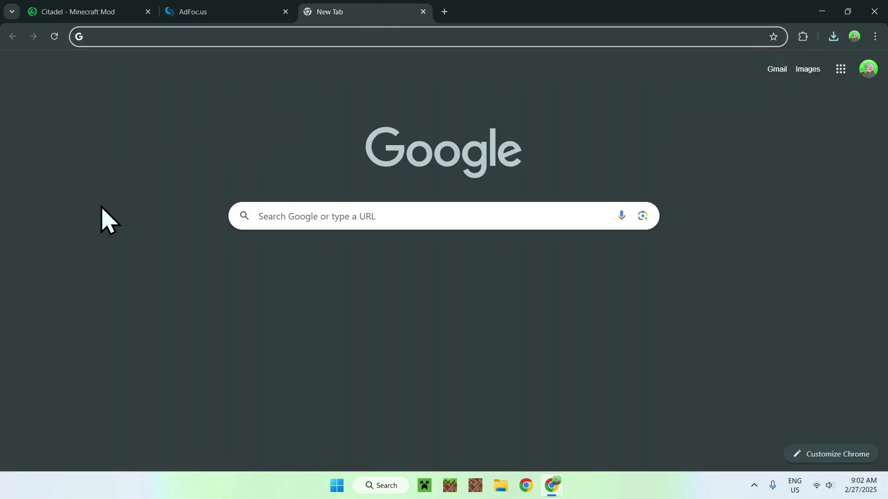
left_click(278, 217)
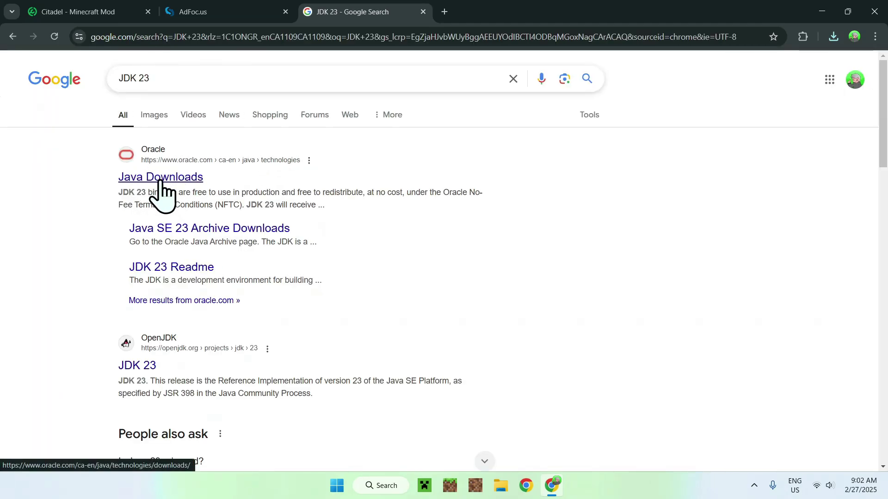
left_click(158, 190)
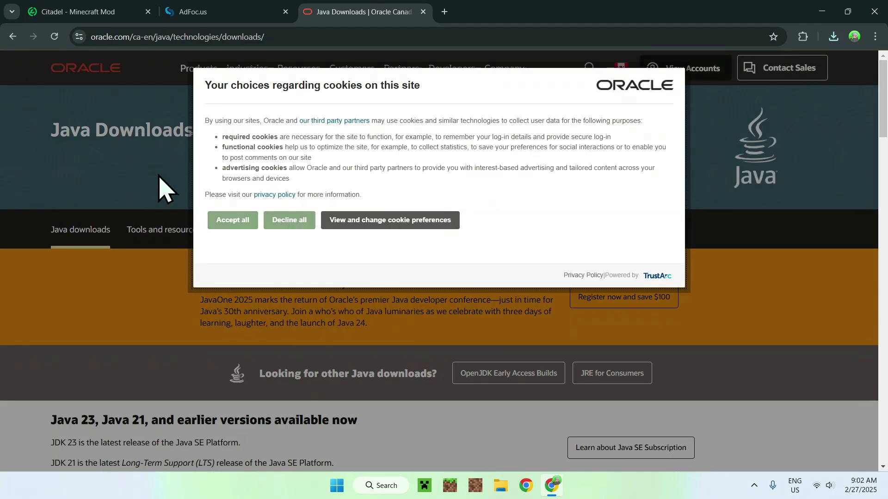
left_click(237, 222)
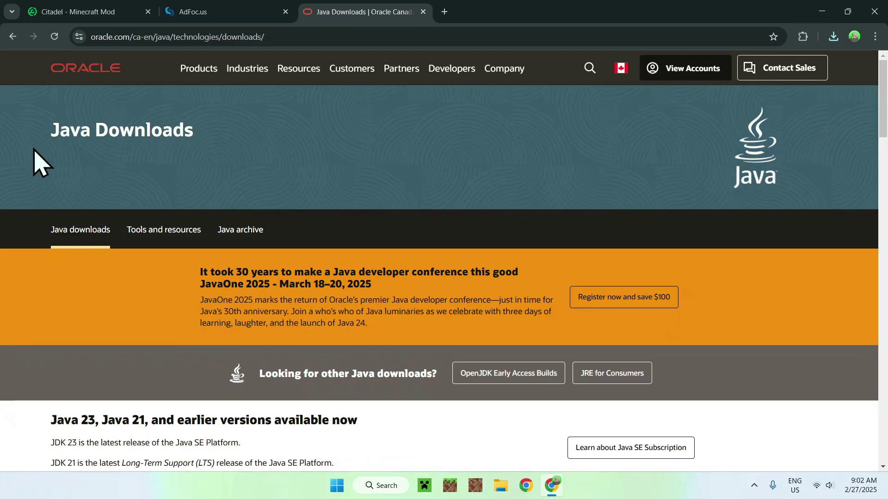
scroll(33, 149, "down", 6)
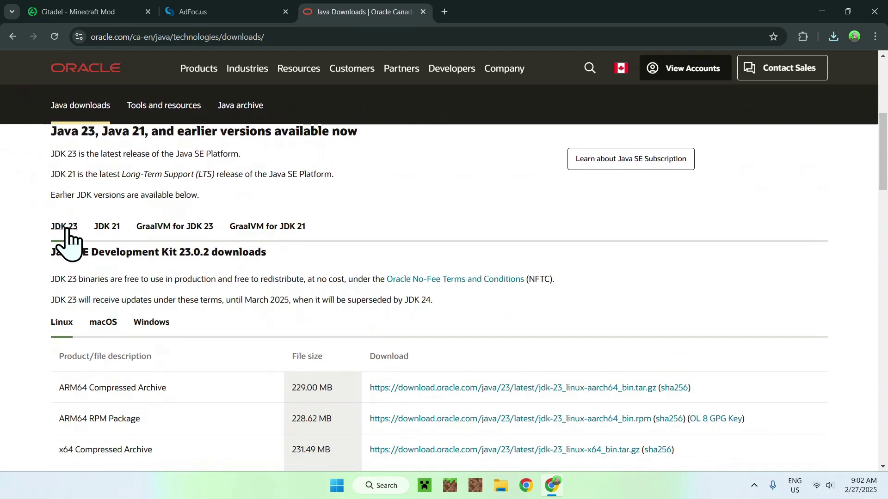
Show the Windows downloads for JDK 23 on Oracle's page and close the browser.
left_click(148, 329)
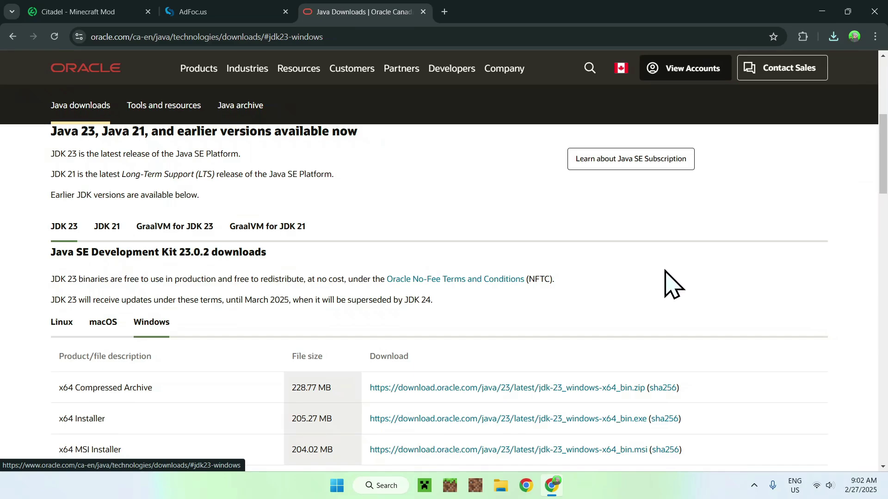
left_click(874, 12)
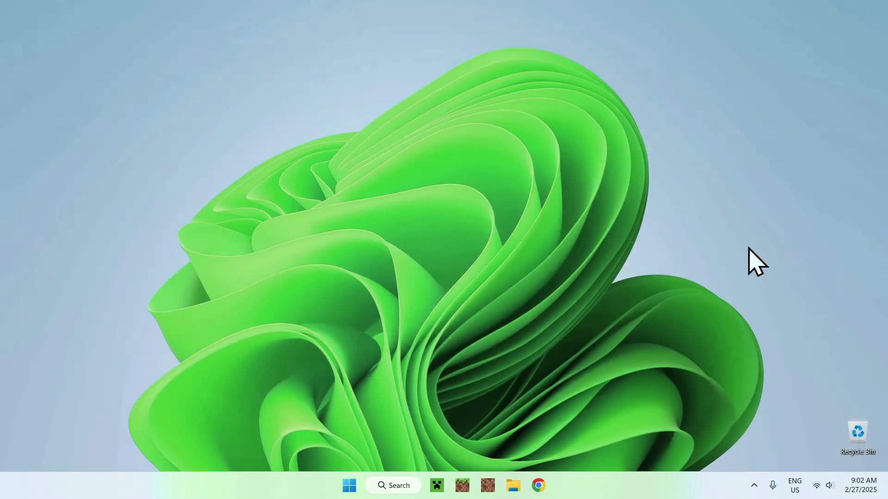
Run forge-1.20.1-47.3.33-installer.jar from the Downloads folder in File Explorer and install the Forge client.
left_click(513, 485)
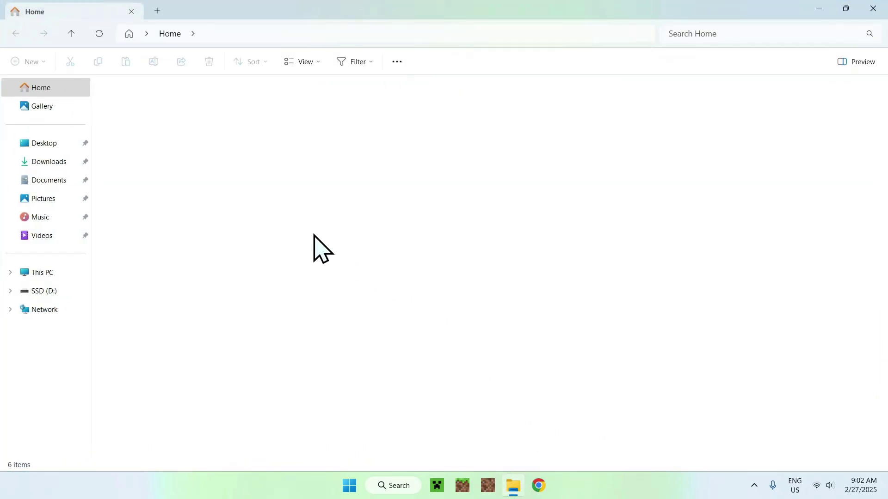
left_click(65, 163)
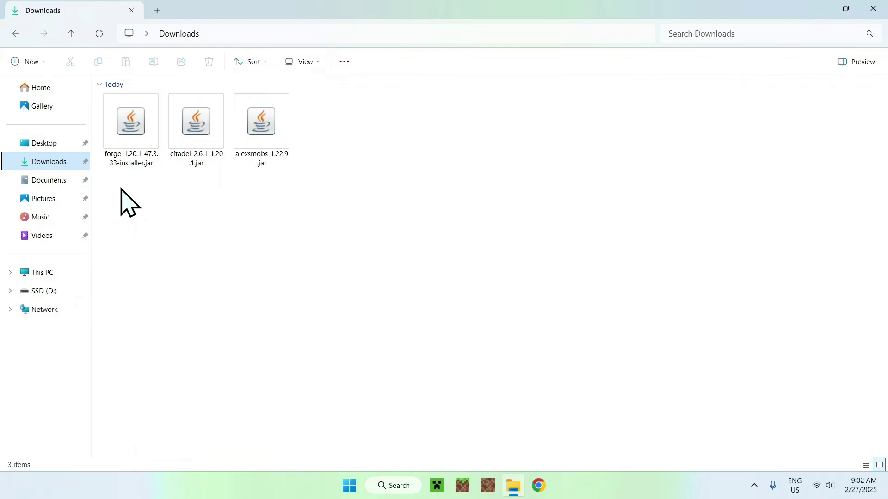
double_click(131, 152)
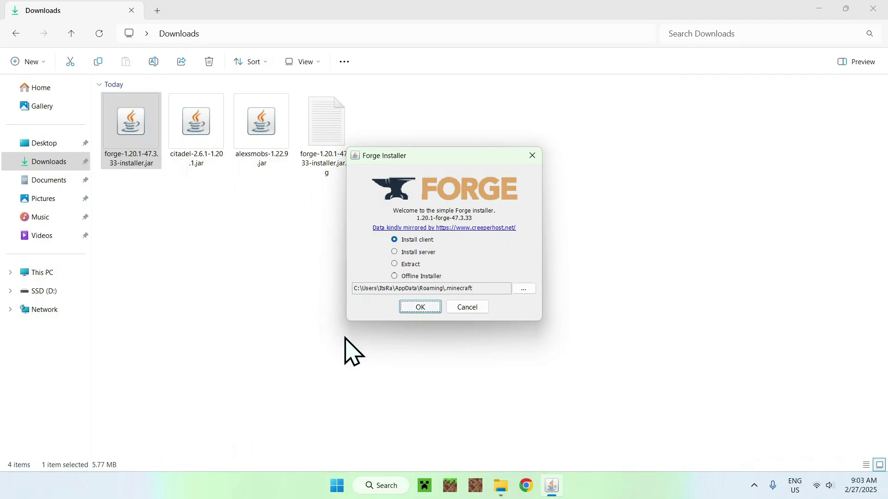
left_click(420, 307)
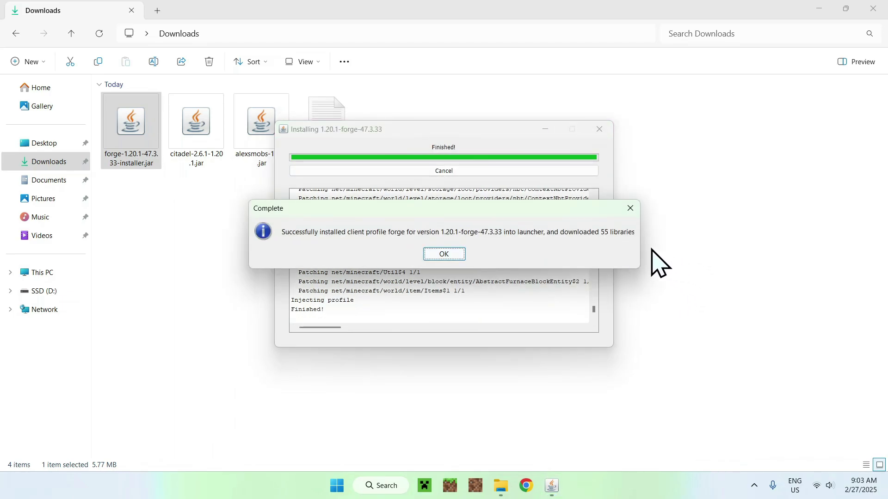
left_click(444, 256)
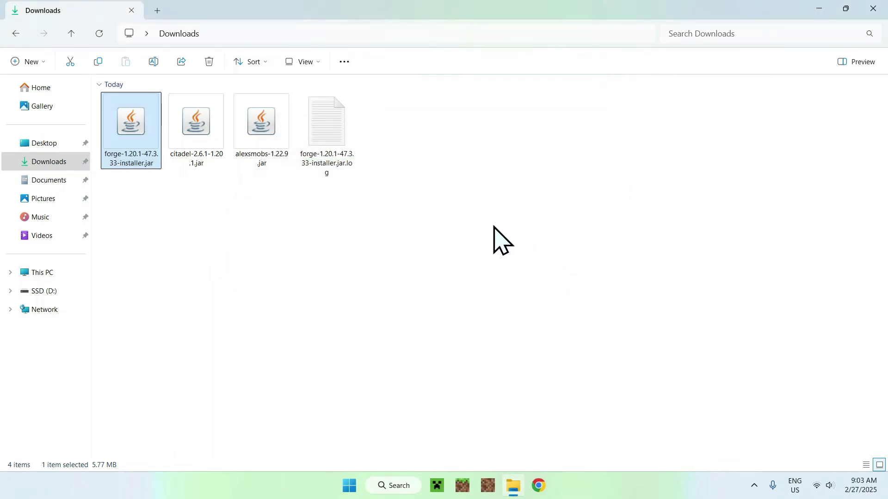
Switch to the Minecraft Launcher and open the game folder of the forge 1.20.1 installation.
left_click(437, 485)
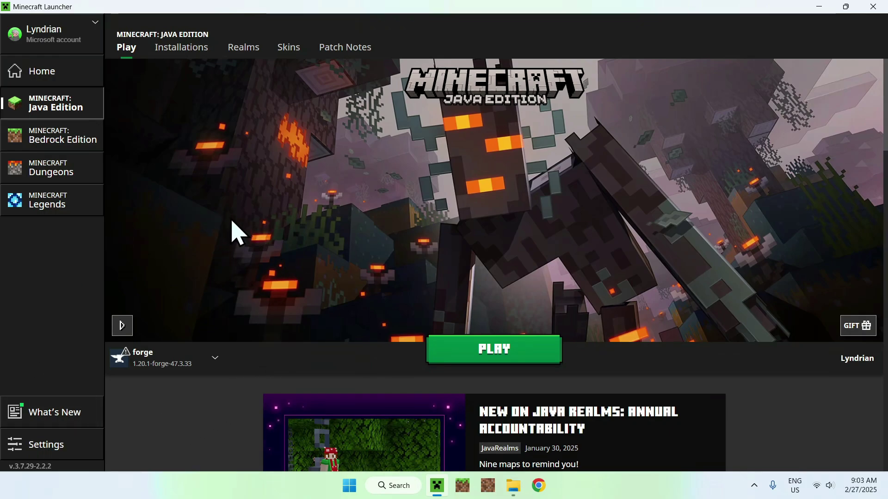
left_click(180, 49)
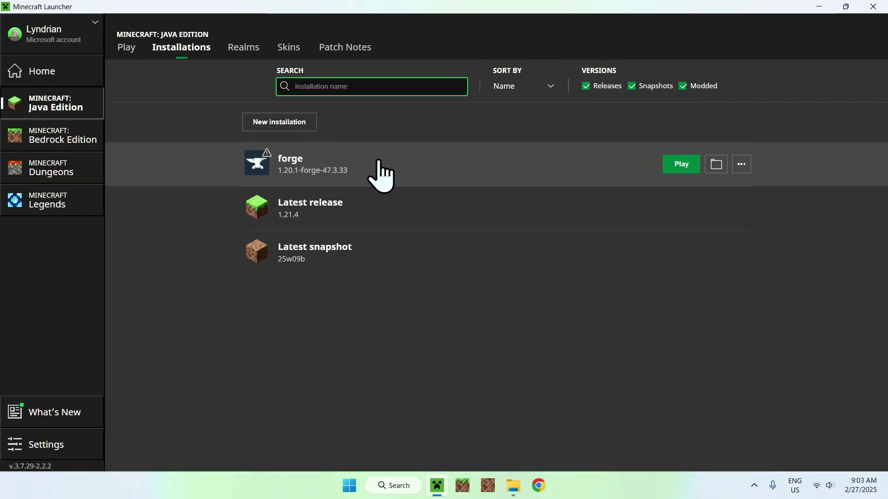
left_click(718, 165)
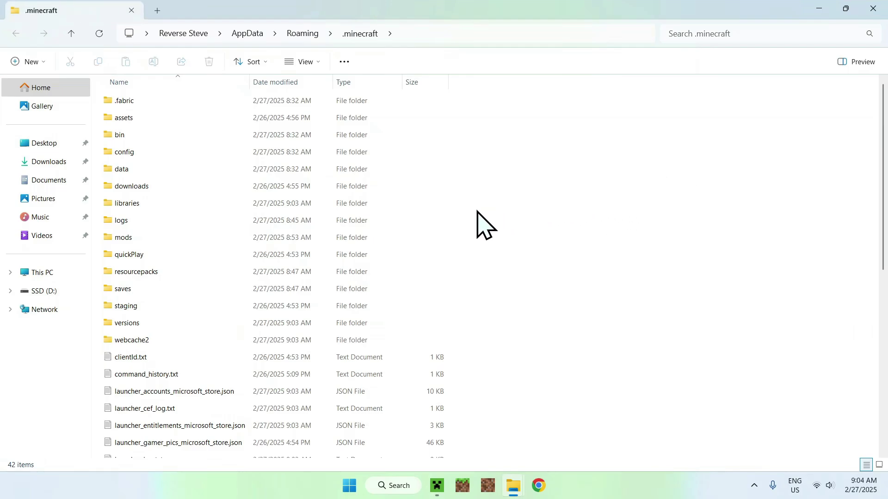
left_click(398, 236)
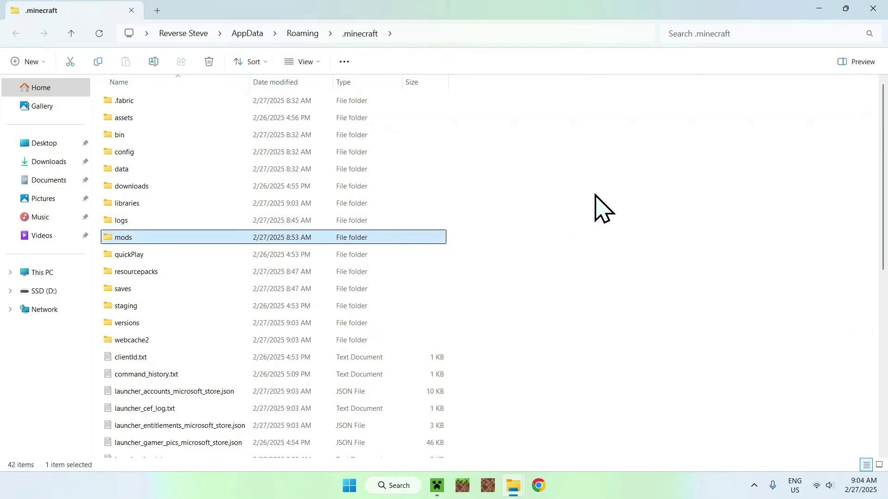
right_click(508, 183)
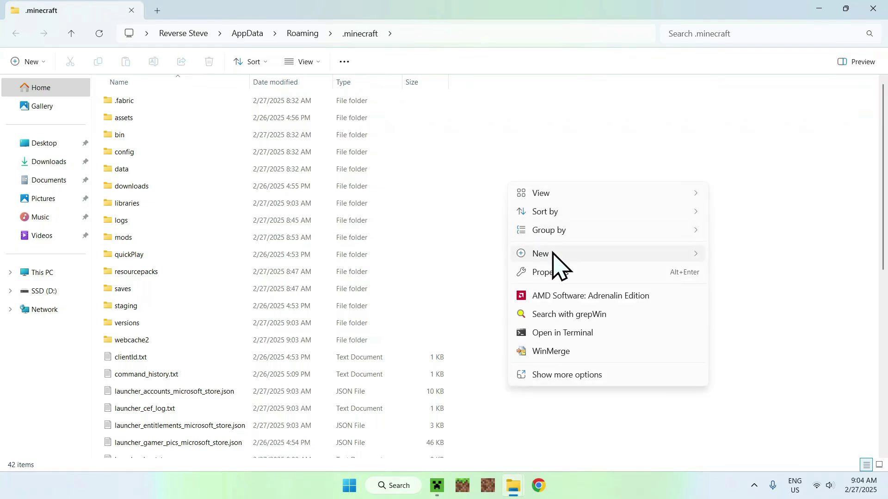
mouse_move(553, 254)
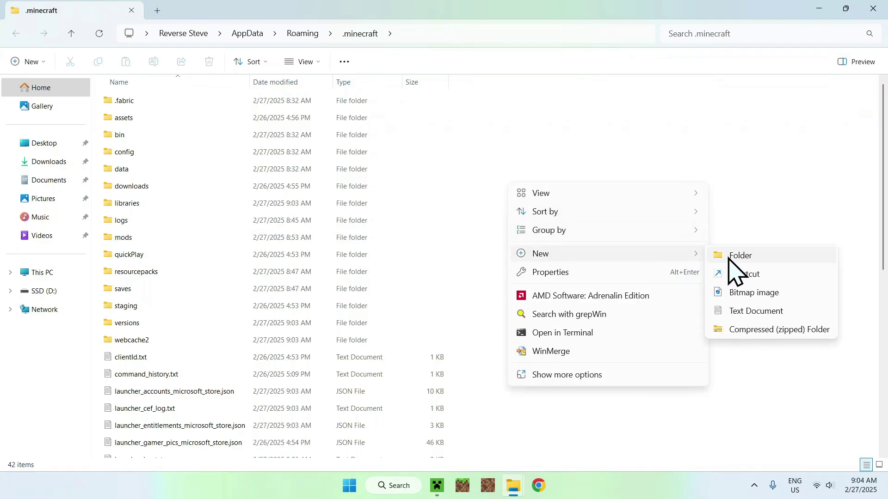
left_click(360, 236)
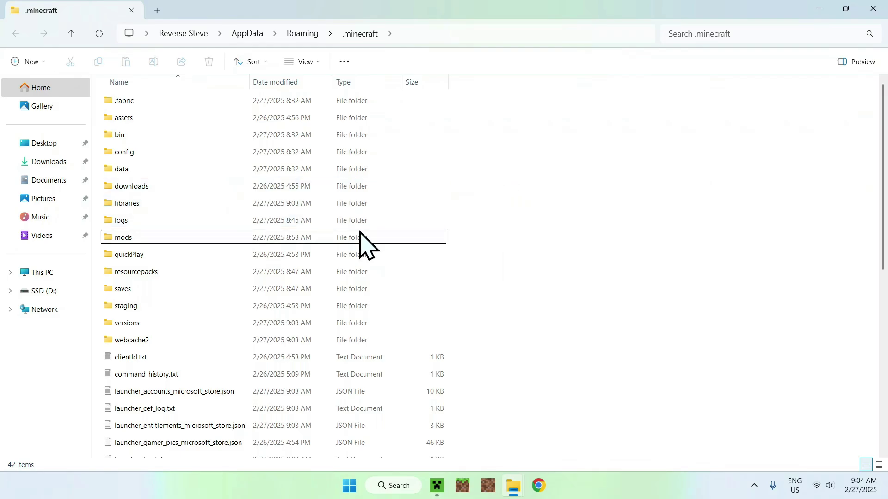
Copy citadel-2.6.1-1.20.1.jar and alexsmobs-1.22.9.jar from the Downloads folder into the mods folder of .minecraft.
double_click(391, 238)
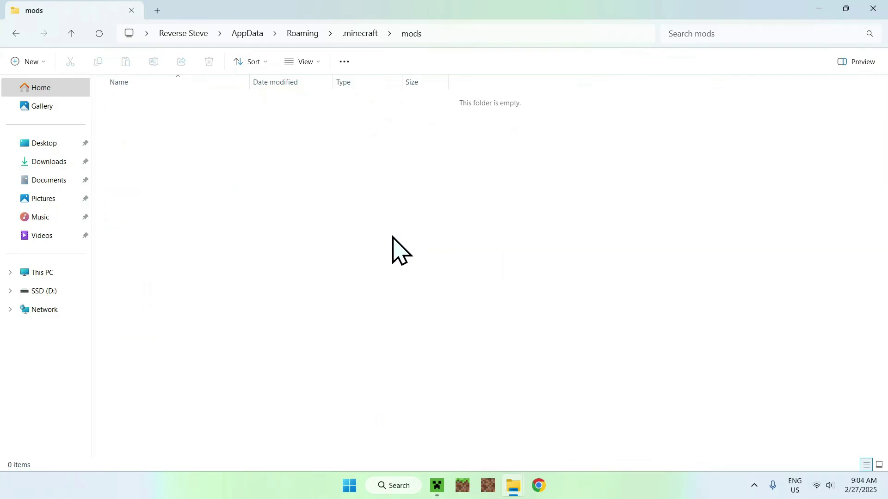
left_click_drag(182, 115, 278, 185)
left_click(51, 163)
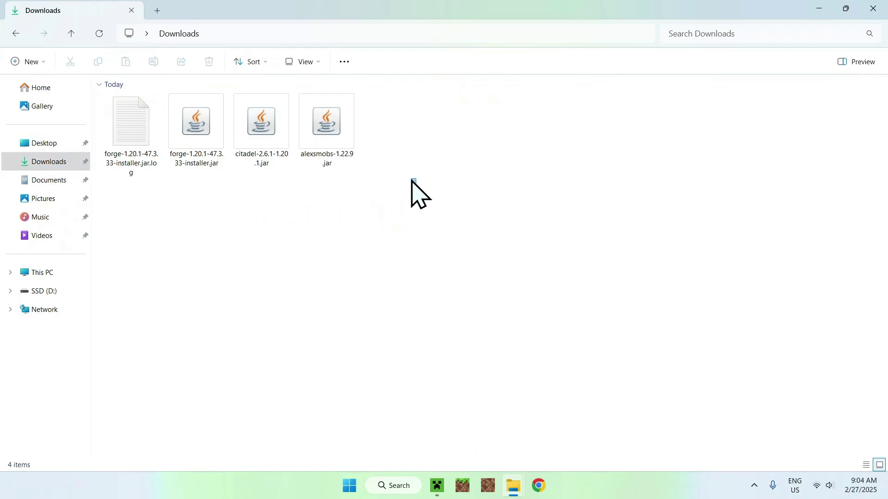
left_click_drag(413, 180, 286, 153)
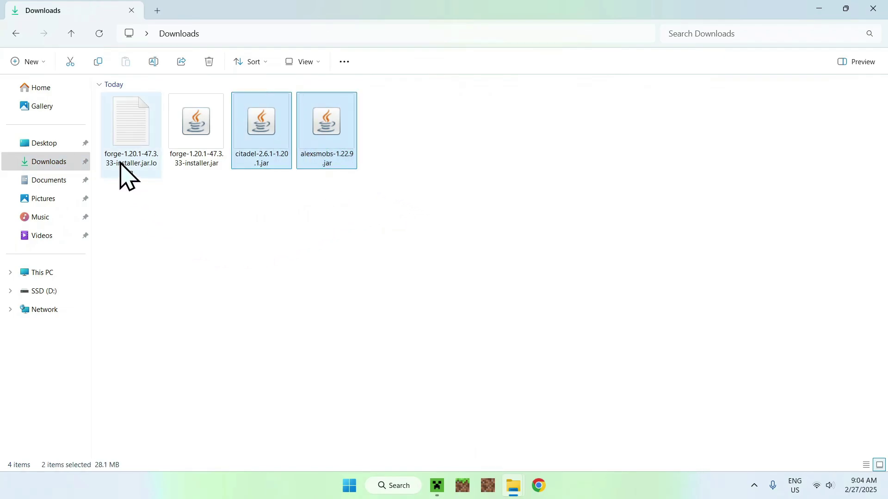
left_click(98, 60)
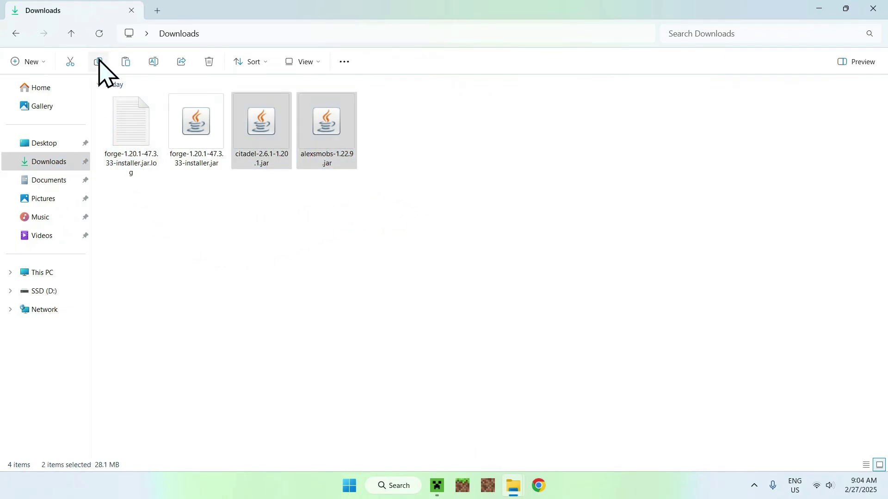
left_click(18, 34)
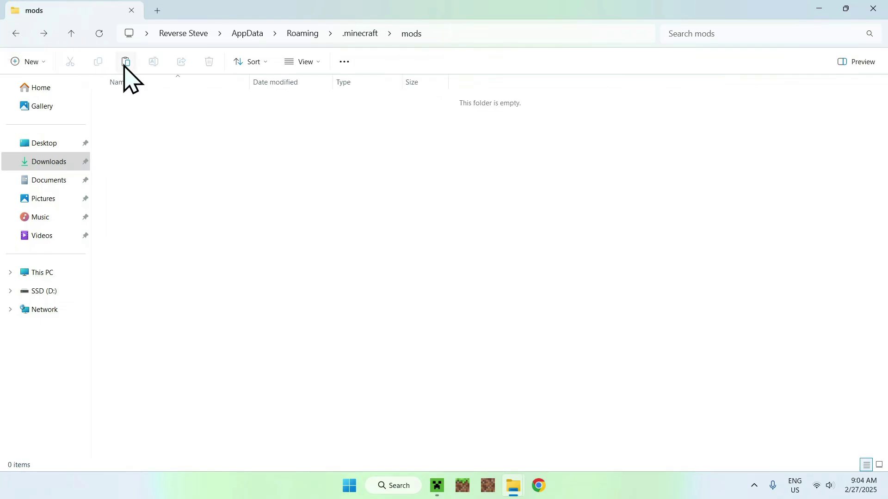
left_click(125, 62)
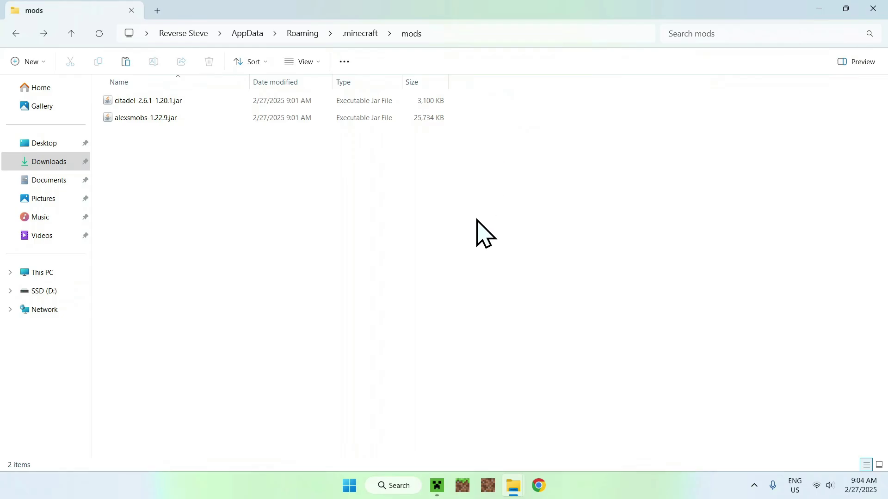
Launch the forge installation from the Minecraft Launcher, accepting the modified-game risks and turning off further warnings.
left_click(433, 495)
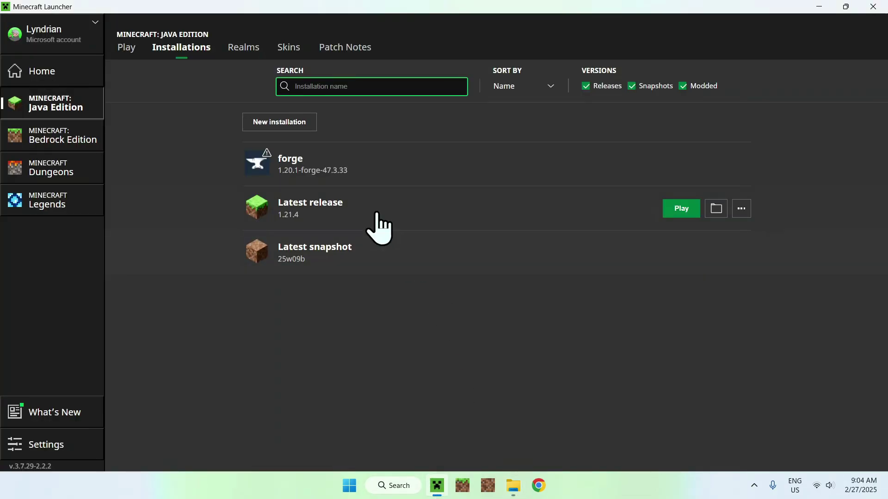
left_click(129, 54)
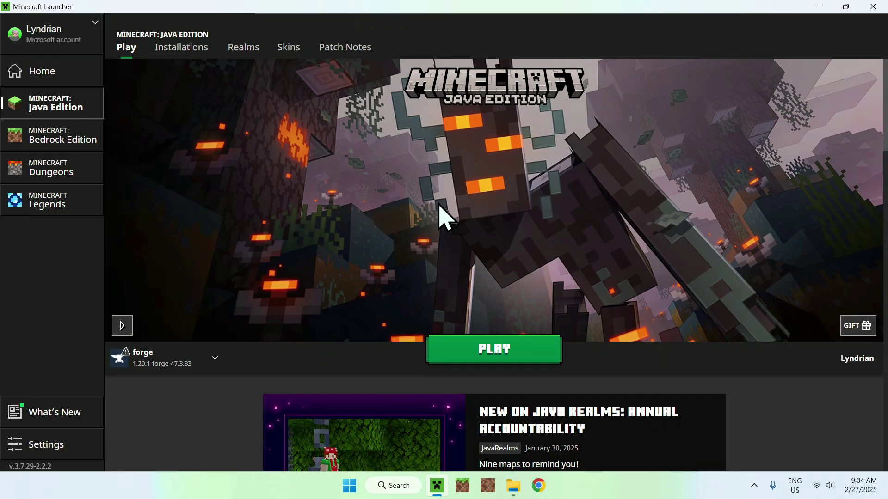
left_click(494, 359)
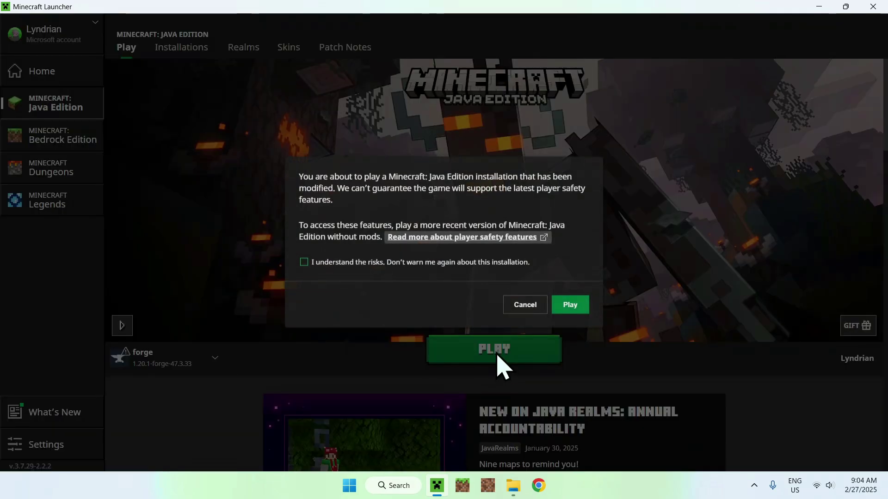
left_click(354, 266)
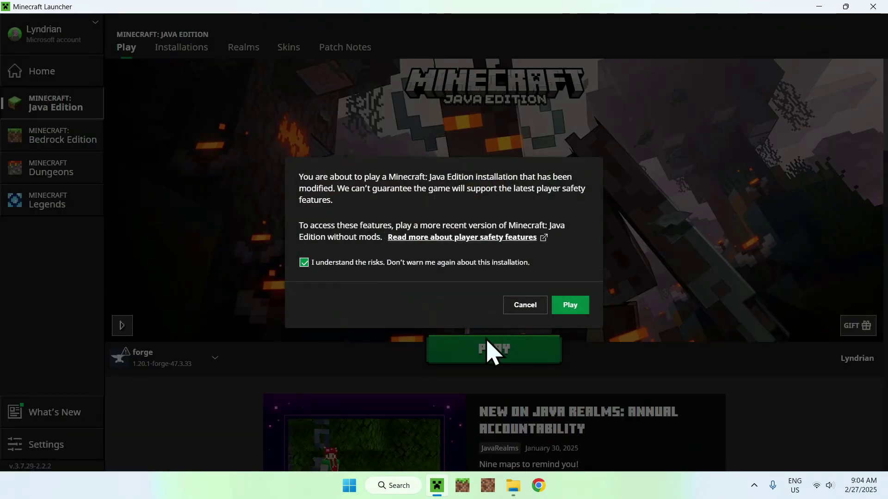
left_click(570, 306)
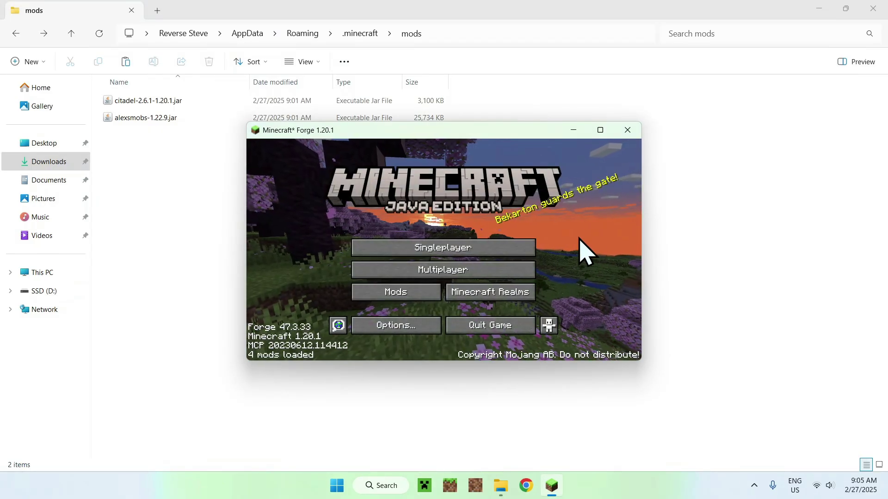
Maximize the game window and create a new singleplayer world in Creative mode.
left_click(601, 130)
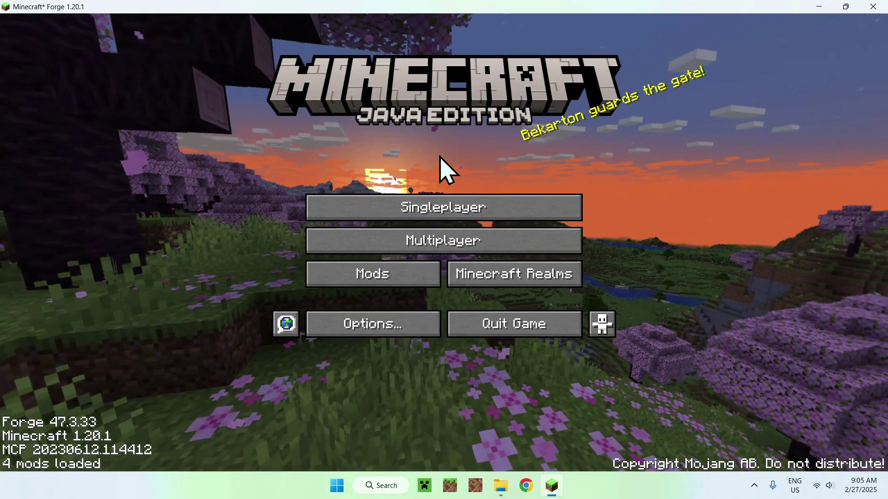
left_click(437, 215)
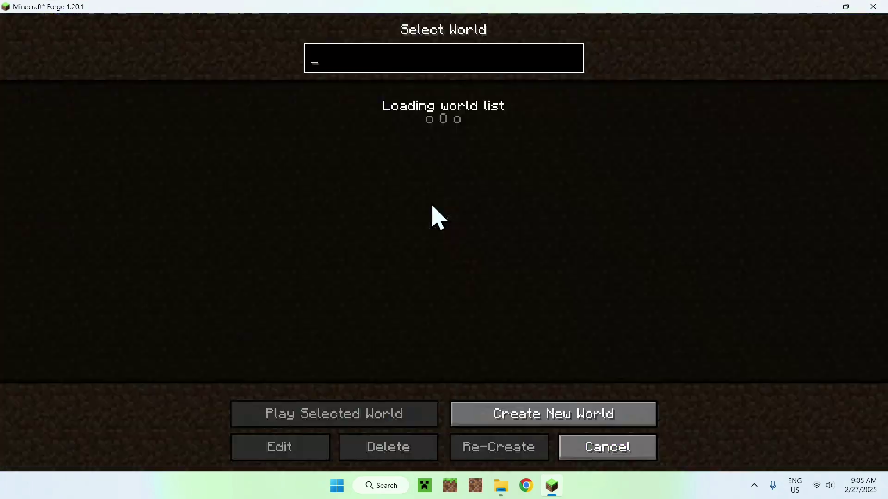
left_click(574, 411)
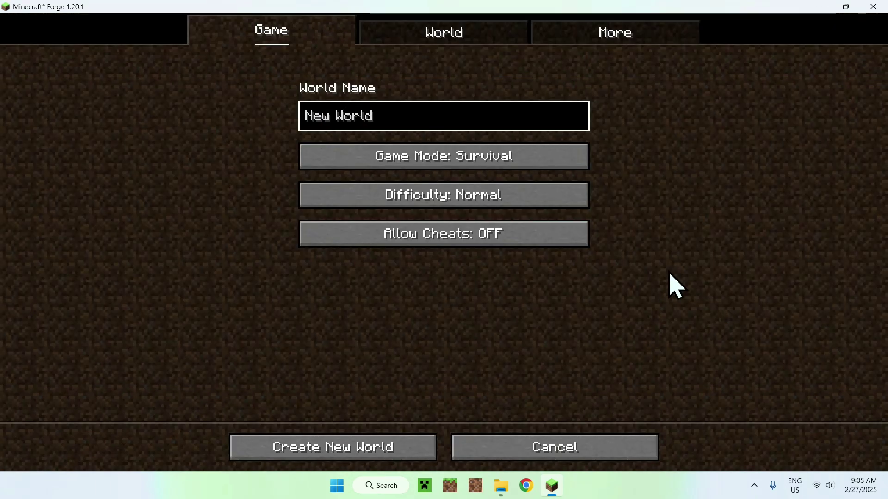
left_click(566, 163)
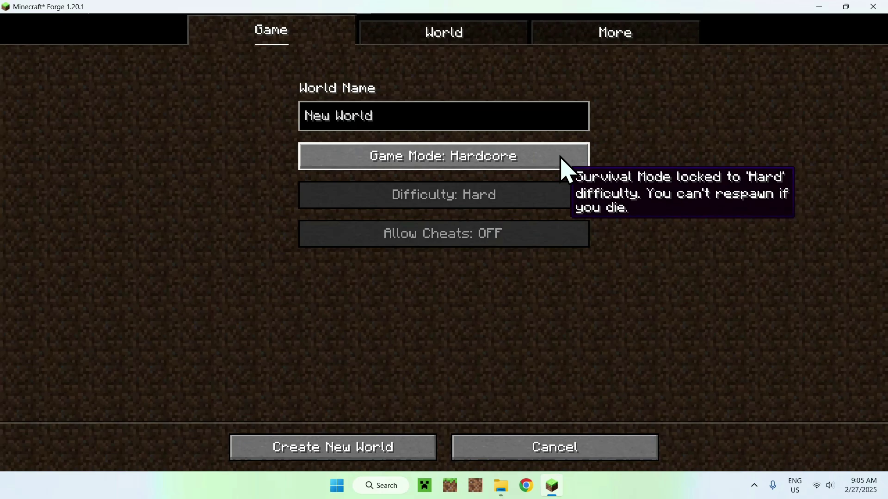
left_click(565, 165)
left_click(336, 445)
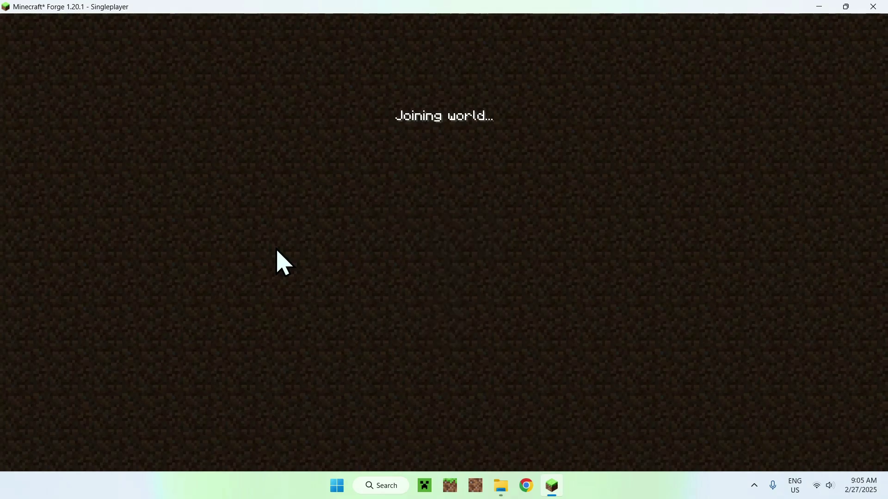
Explore the new world from the birch forest to the beach and water, with the empty second hotbar slot selected.
key("w")
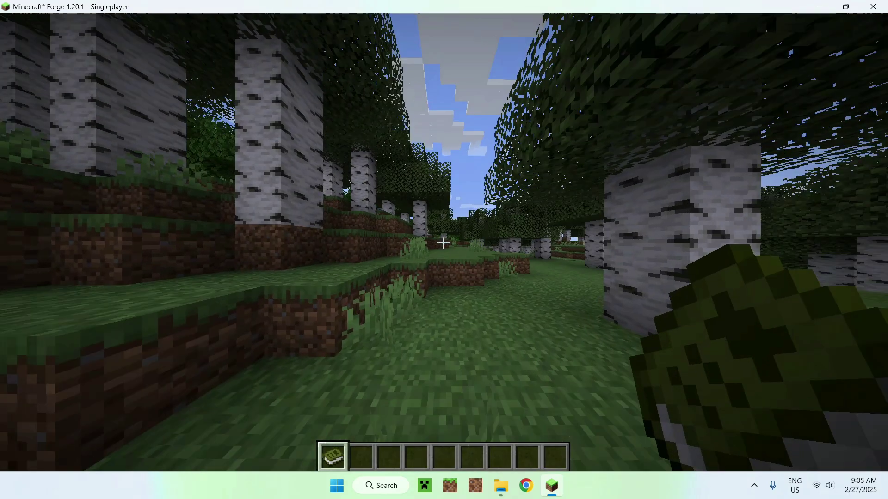
key("w")
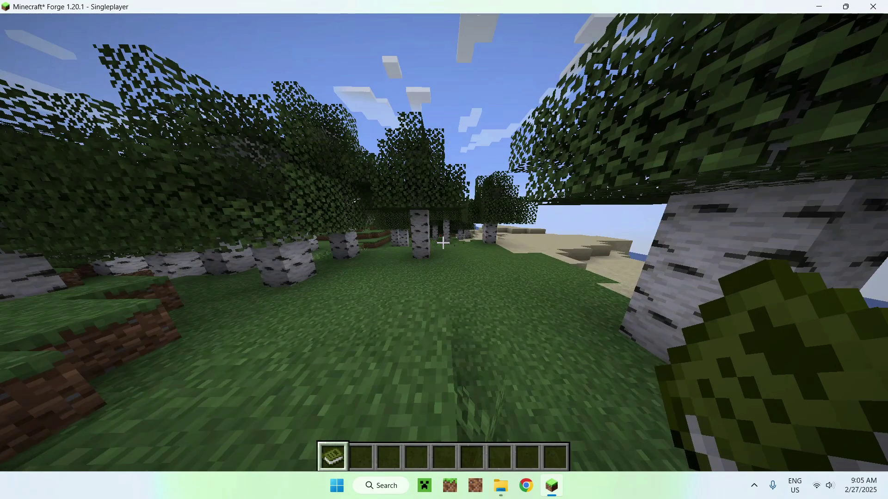
key("w")
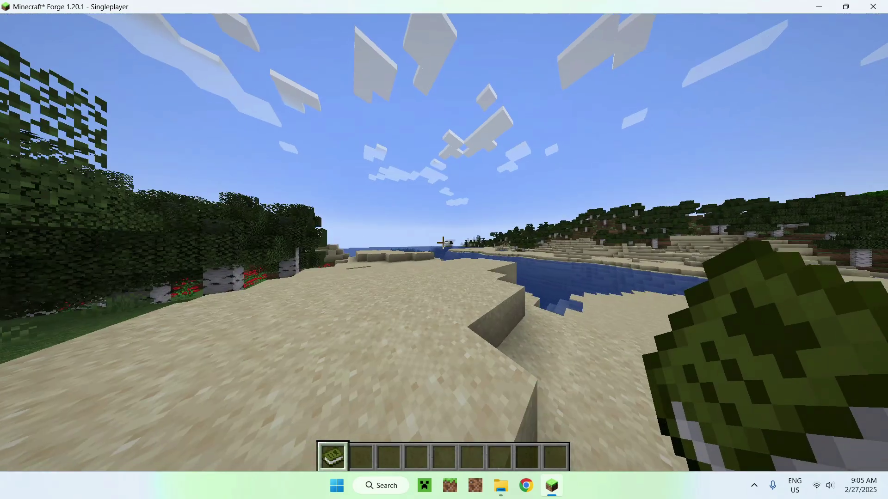
key("2")
key("w")
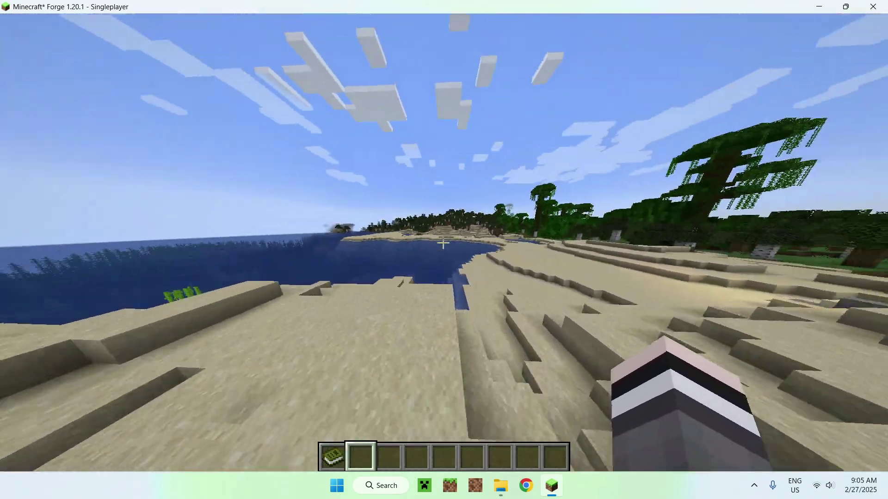
key("w")
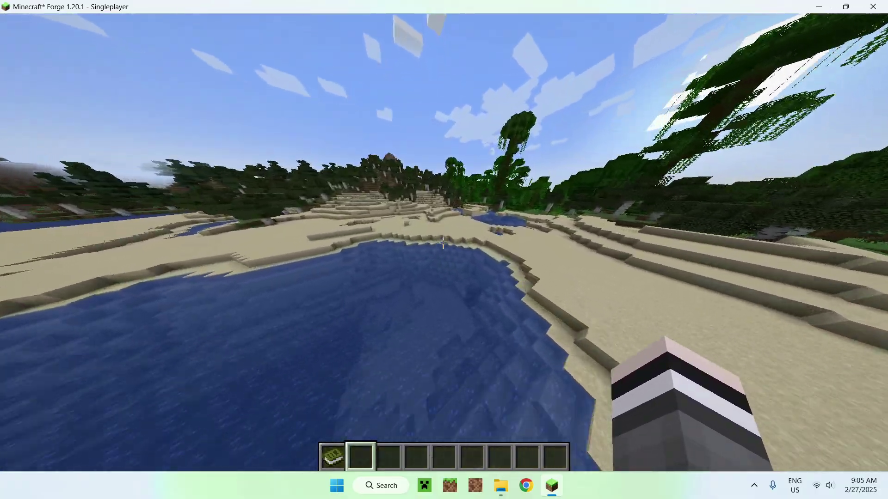
Explore the coast, birch forest and savanna to look for animals added by Alex's Mobs.
key("w")
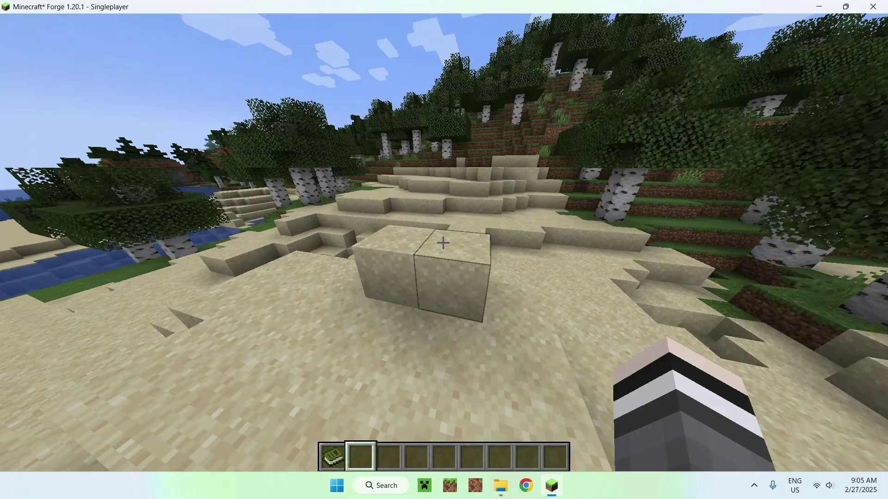
key("w")
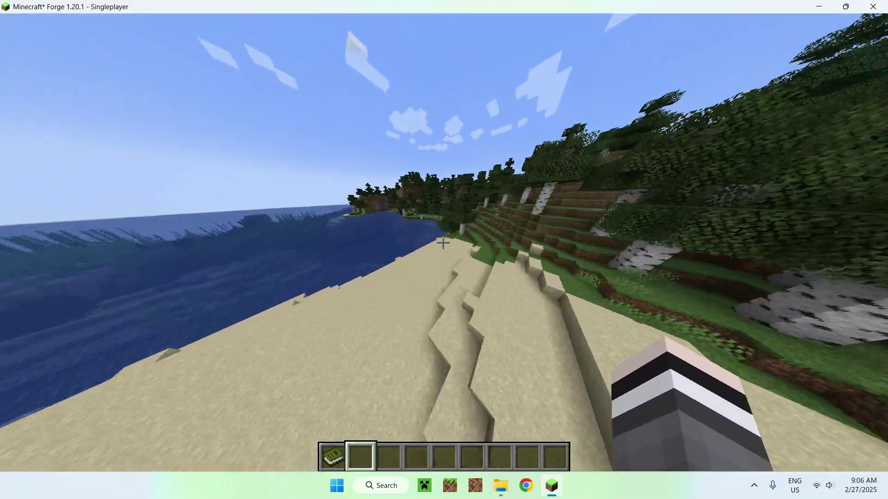
key("w")
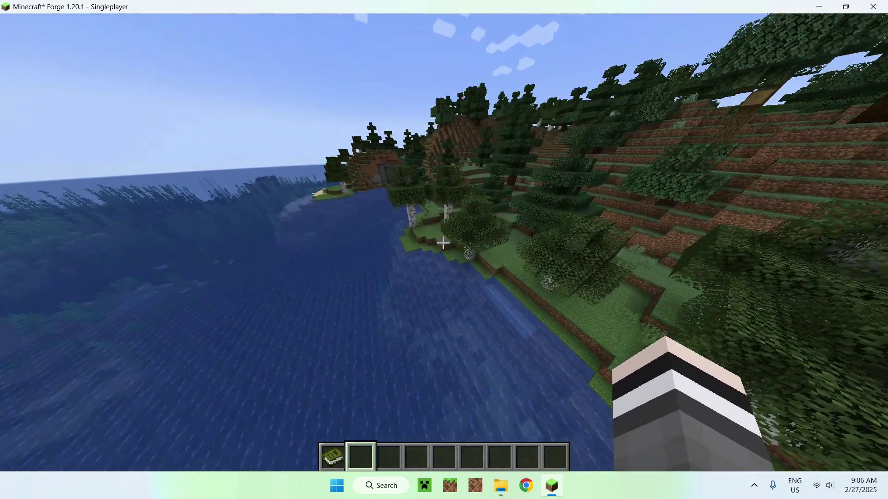
key("w")
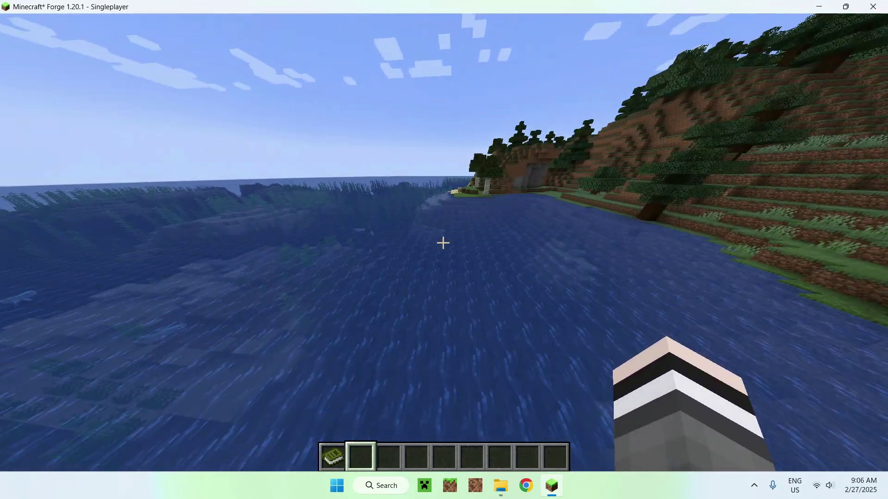
key("w")
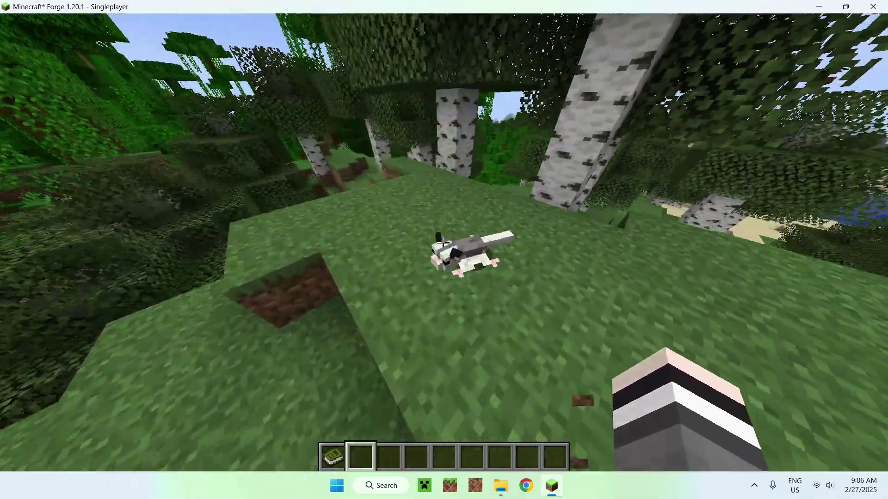
key("w")
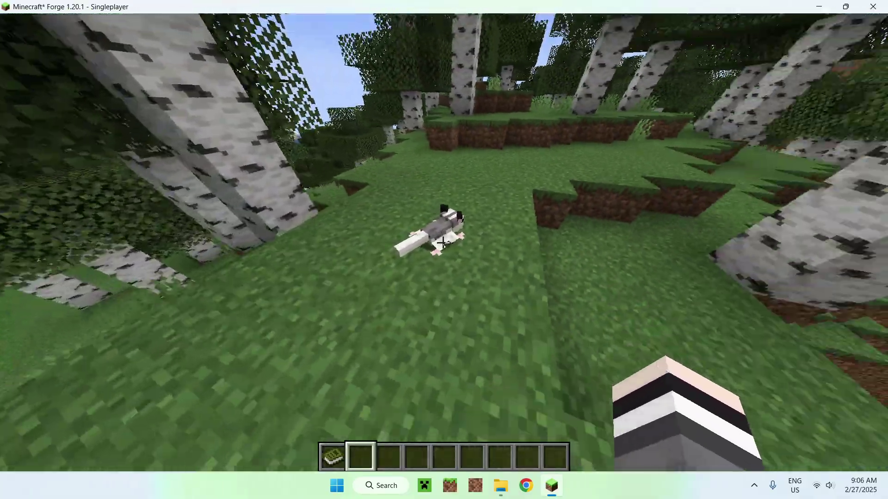
key("w")
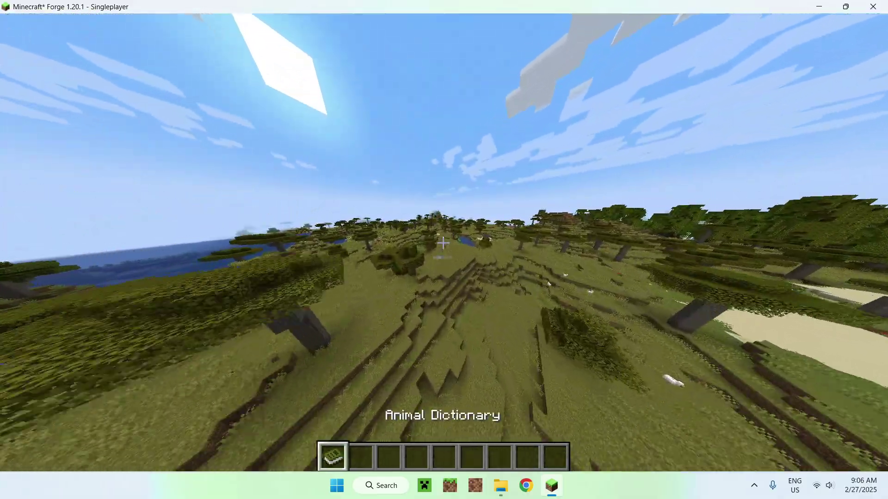
Read the animal index in the Animal Dictionary, close the book and switch to the empty second hotbar slot.
right_click(443, 243)
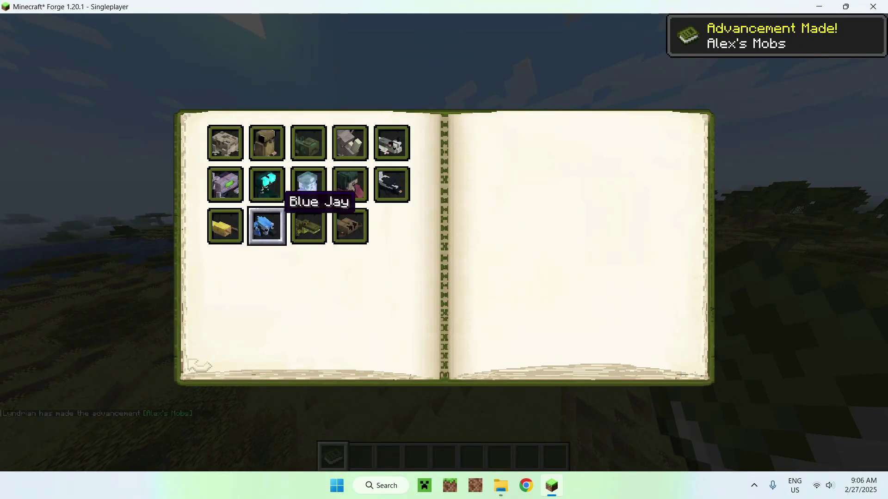
key("Escape")
scroll(443, 243, "down", 1)
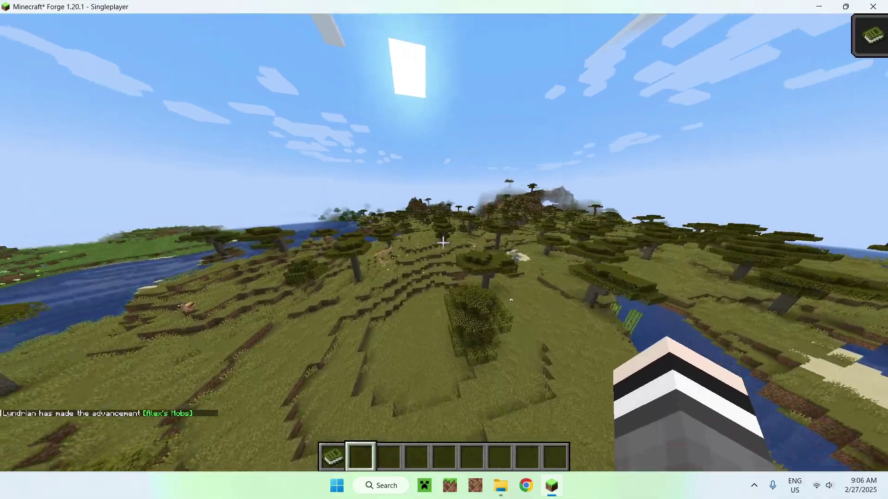
Approach the kangaroos in the savanna and pick a Kangaroo Spawn Egg into the second hotbar slot.
key("w")
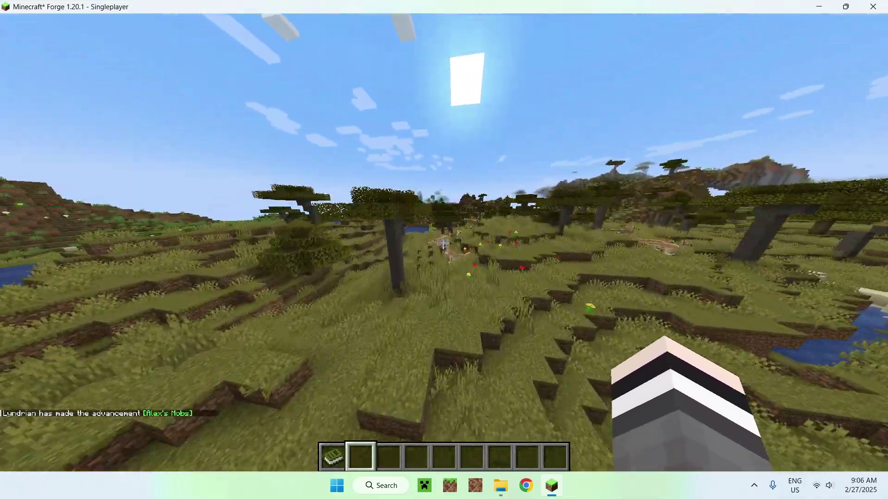
middle_click(443, 242)
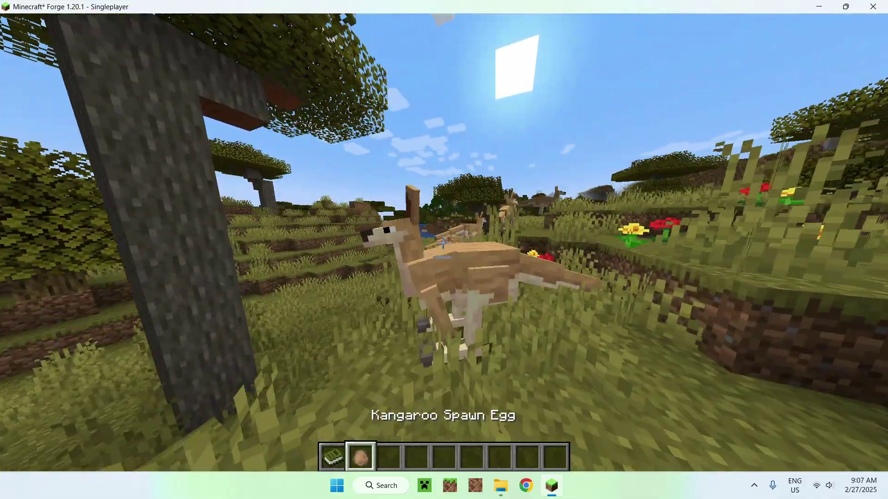
key("space")
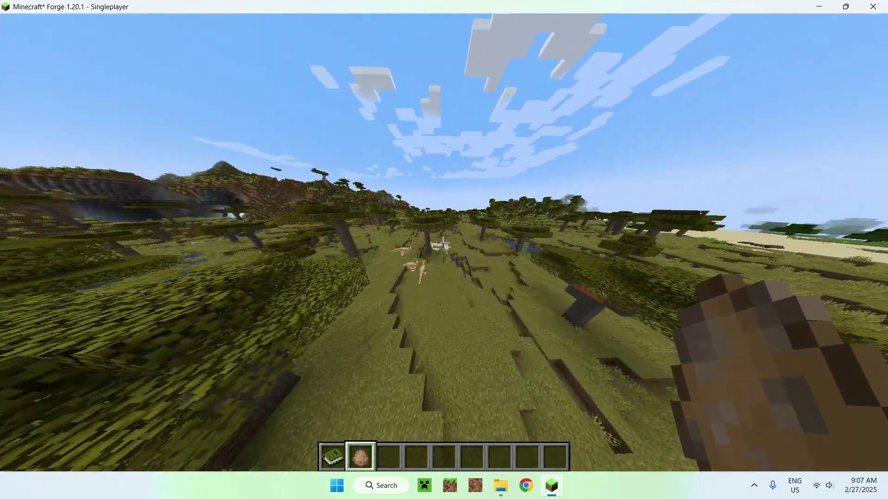
Browse the Alex's Mobs spawn eggs on the second page of the creative inventory, then return to the world.
key("e")
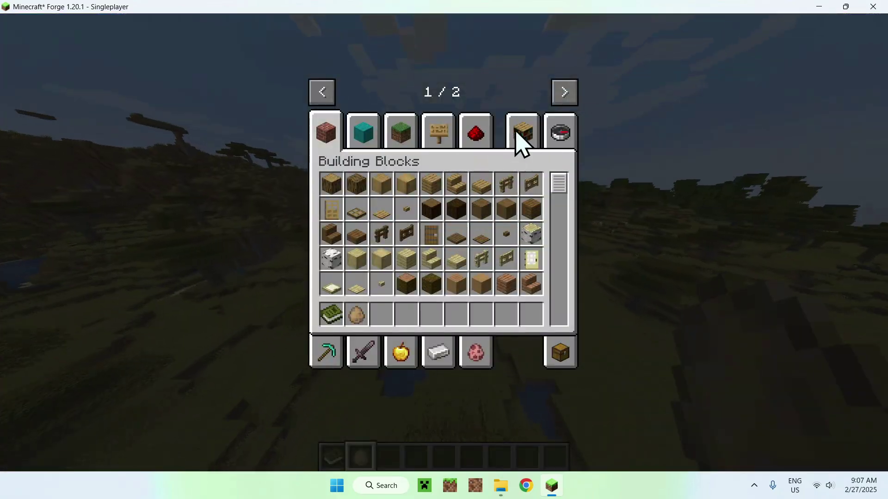
left_click(565, 92)
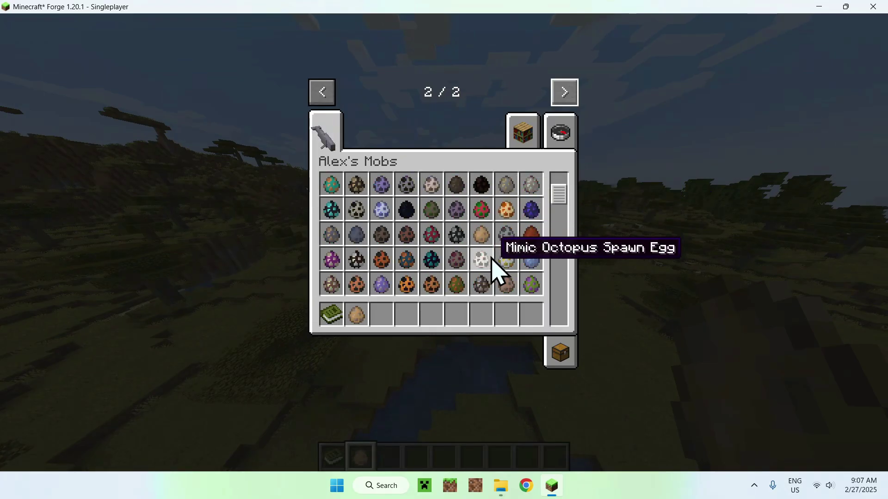
key("e")
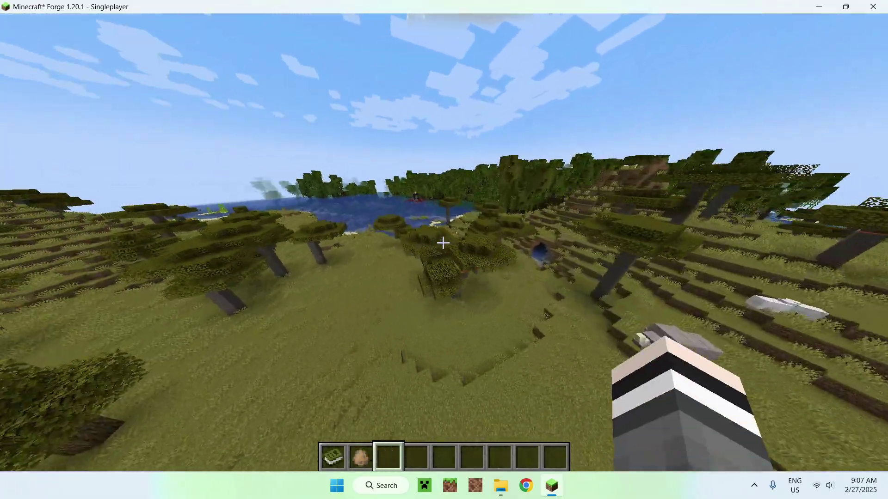
Switch to the front-facing third-person view and walk the character through the savanna.
key("F5")
key("F5")
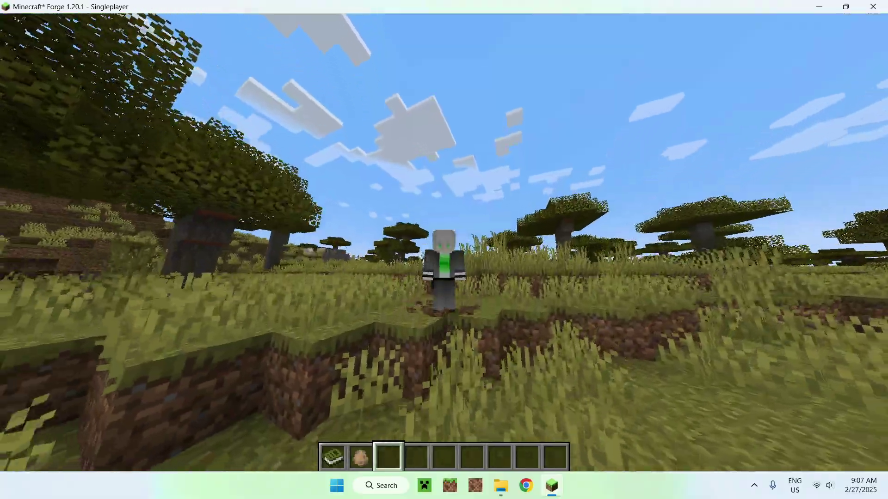
key("w")
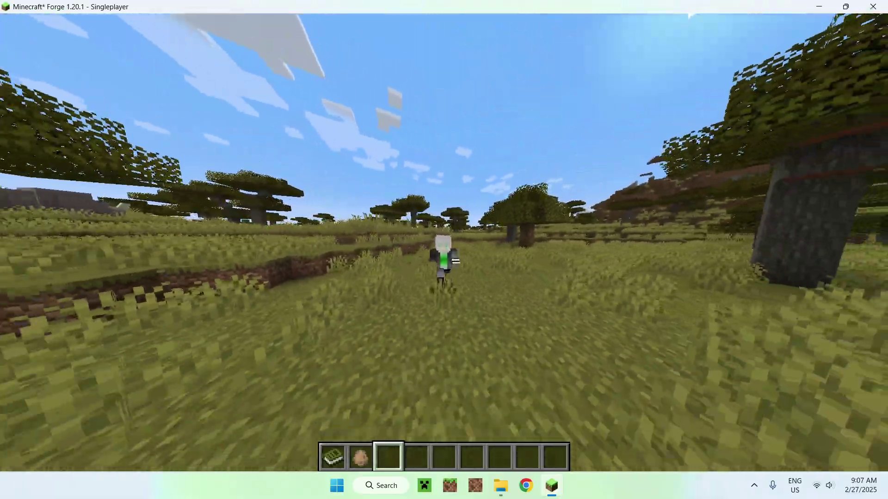
key("w")
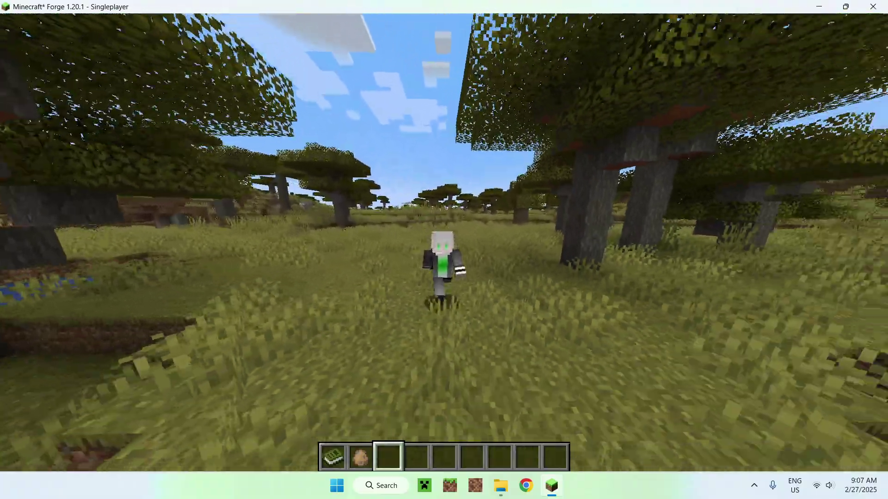
key("w")
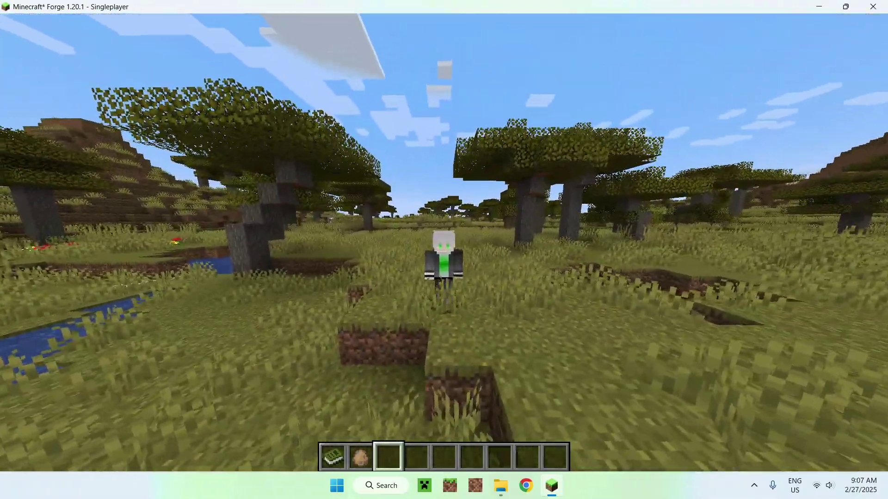
key("w")
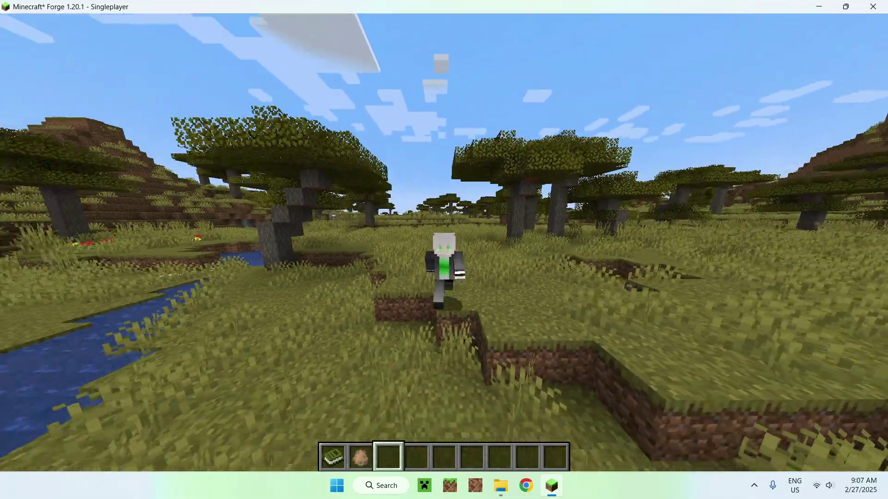